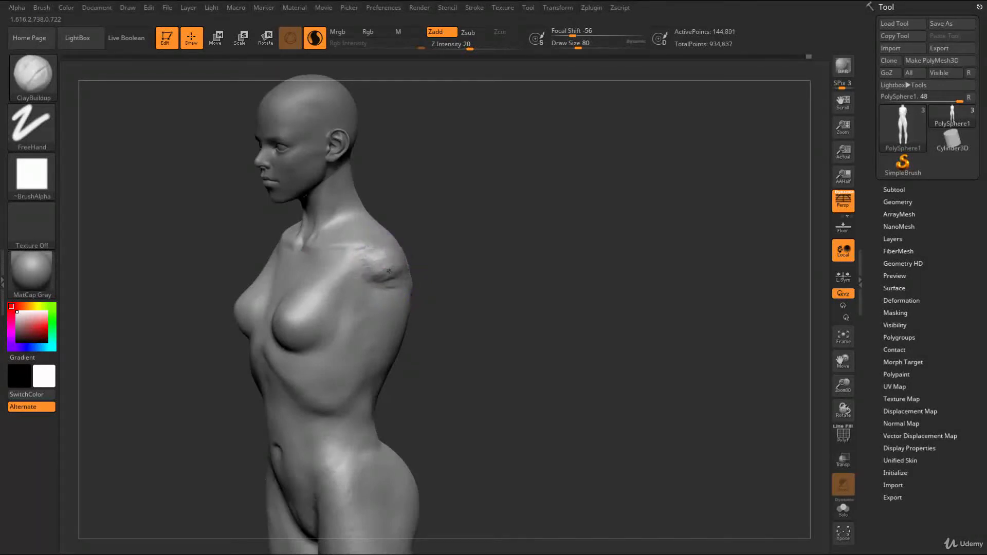
Build up the shoulder stumps with ClayBuildup and round their contours with the Move brush at draw size 71
mouse_move(446, 246)
left_mouse_down()
mouse_move(478, 247)
mouse_move(456, 273)
mouse_move(361, 274)
left_mouse_up()
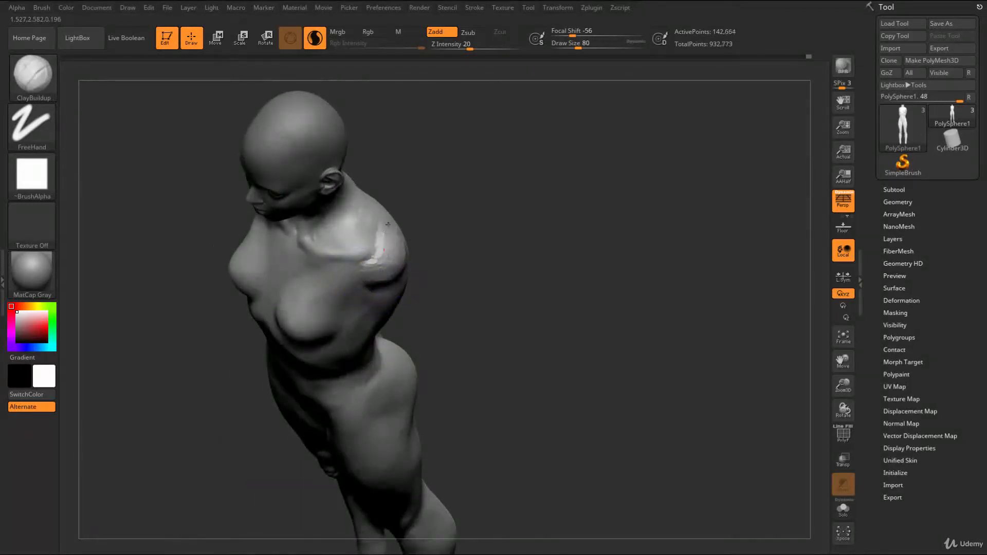
left_click_drag(396, 256, 383, 273)
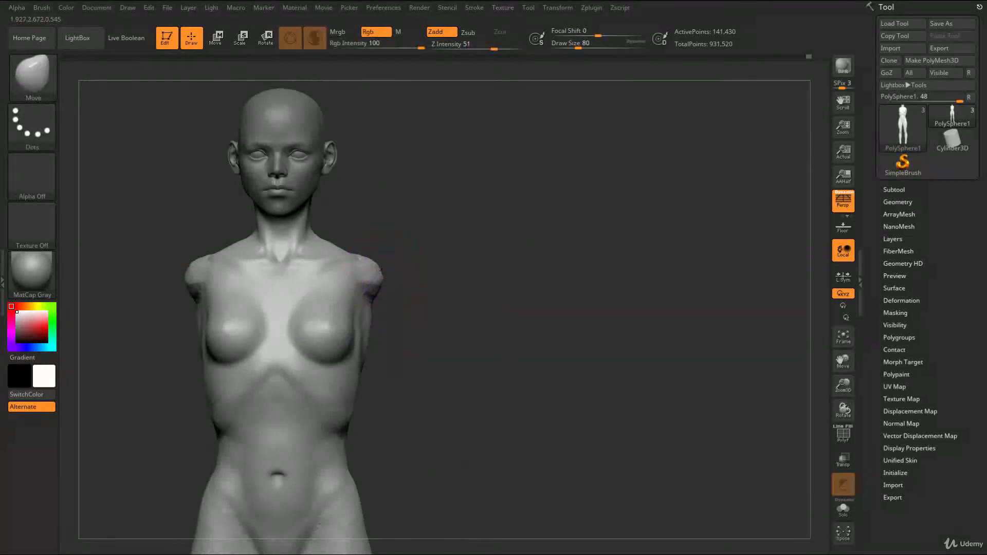
left_click_drag(473, 297, 383, 289)
key("s")
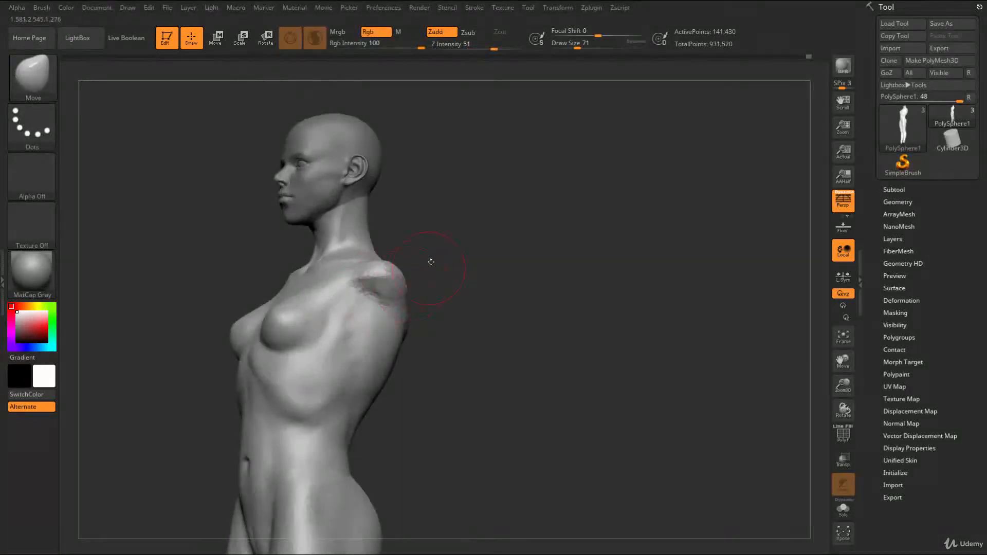
left_click_drag(430, 260, 455, 241)
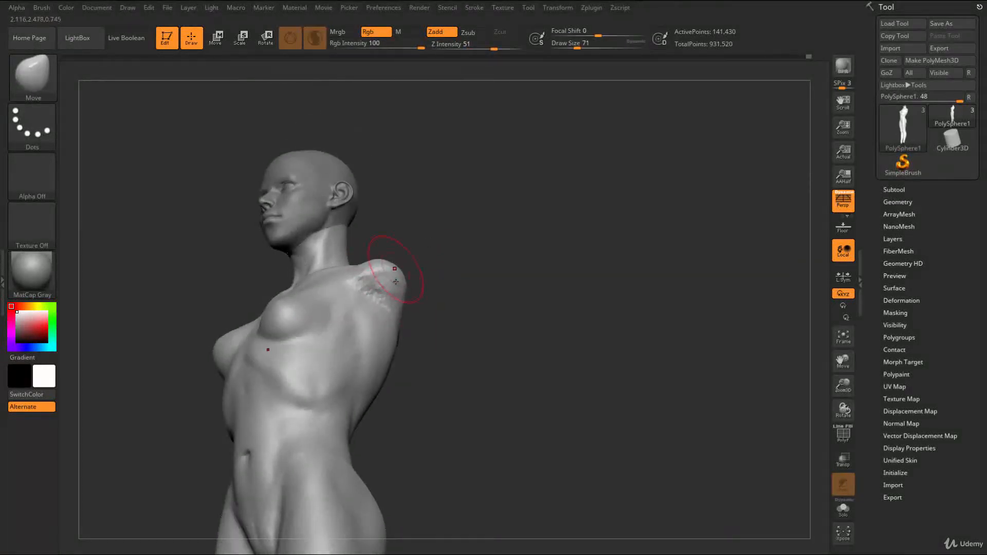
left_click_drag(445, 253, 420, 281)
mouse_move(494, 278)
left_mouse_down()
mouse_move(454, 279)
mouse_move(497, 273)
mouse_move(376, 305)
mouse_move(389, 270)
mouse_move(406, 290)
mouse_move(352, 280)
left_mouse_up()
mouse_move(425, 290)
left_mouse_down()
mouse_move(422, 267)
mouse_move(386, 294)
left_mouse_up()
Mask the ends of both shoulder stumps at draw size 41 and invert the mask
key("s")
key("ctrl")
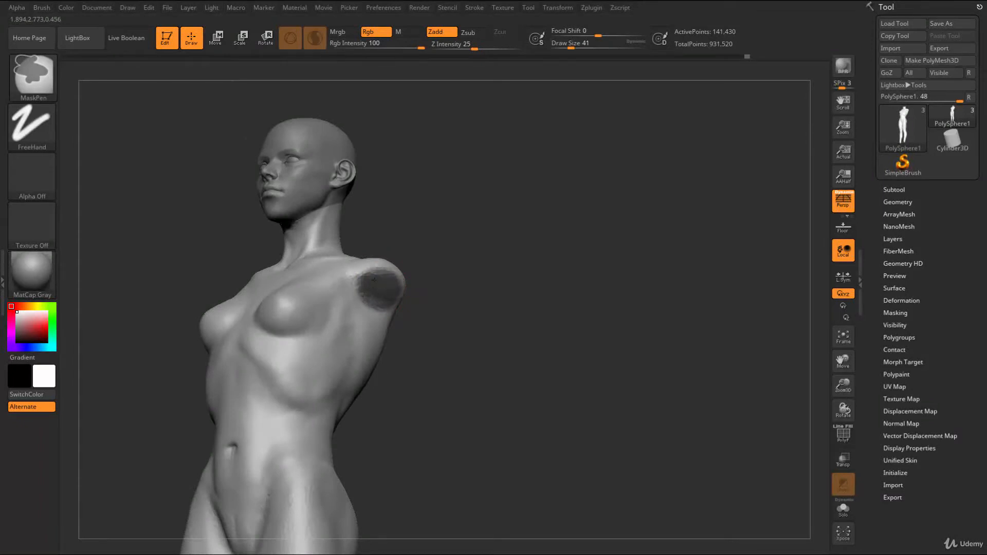
left_click(452, 352, "ctrl")
mouse_move(452, 353)
left_mouse_down("shift")
mouse_move(481, 357)
mouse_move(452, 347)
left_mouse_up("shift")
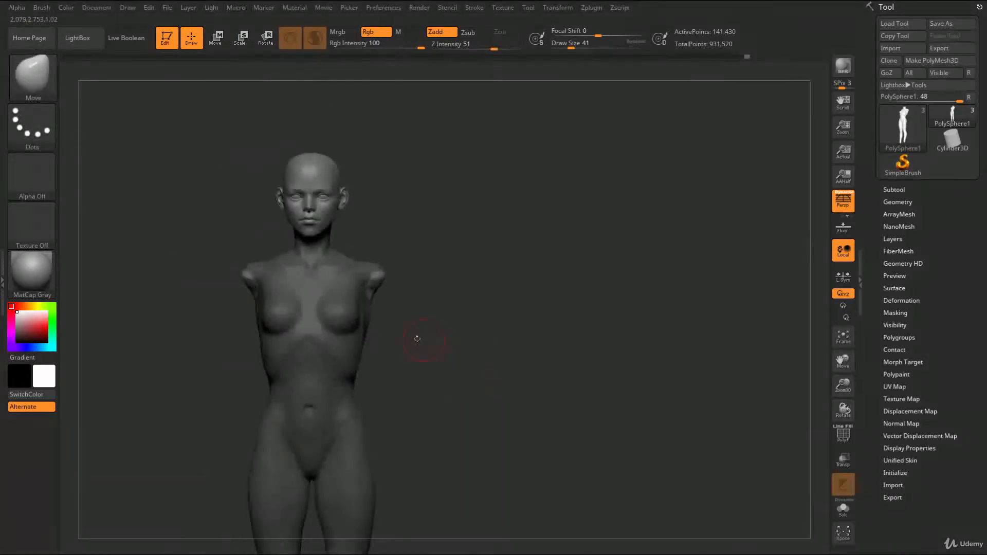
Pull the unmasked shoulder ends outward and downward with the Move gizmo to form long straight arms
key("w")
left_click(378, 285, "alt")
left_click_drag(455, 334, 607, 329)
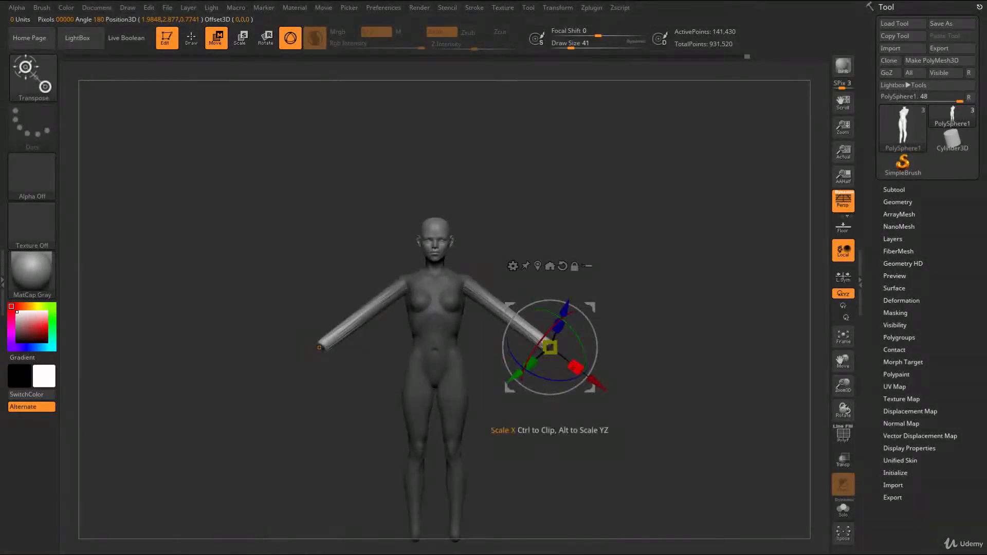
left_click_drag(575, 367, 564, 359)
key("ctrl+z")
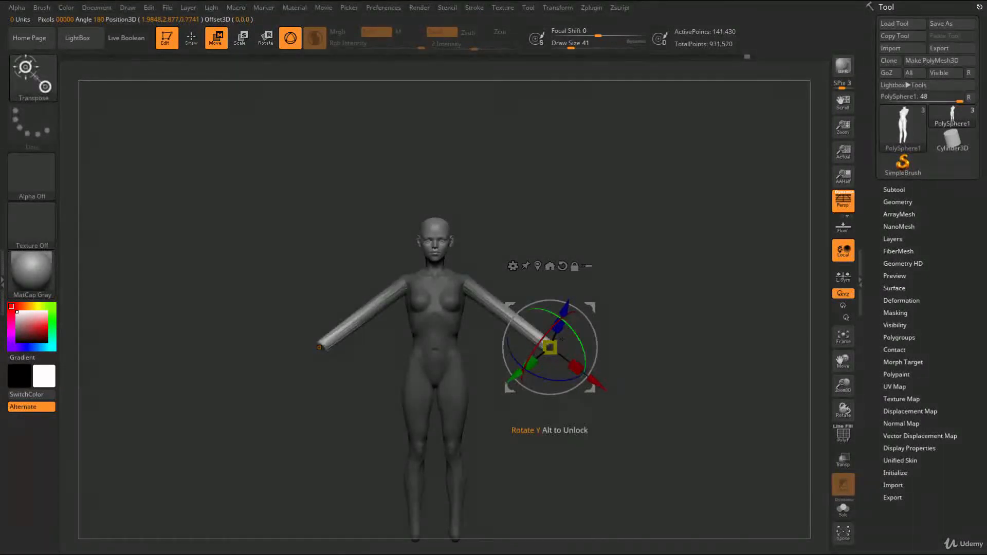
Rotate the arms down toward the body and align them in side view, returning to draw mode
left_click_drag(592, 305, 548, 350)
mouse_move(523, 292)
left_mouse_down("alt")
mouse_move(509, 273)
mouse_move(510, 304)
left_mouse_up("alt")
left_click_drag(555, 282, 443, 258)
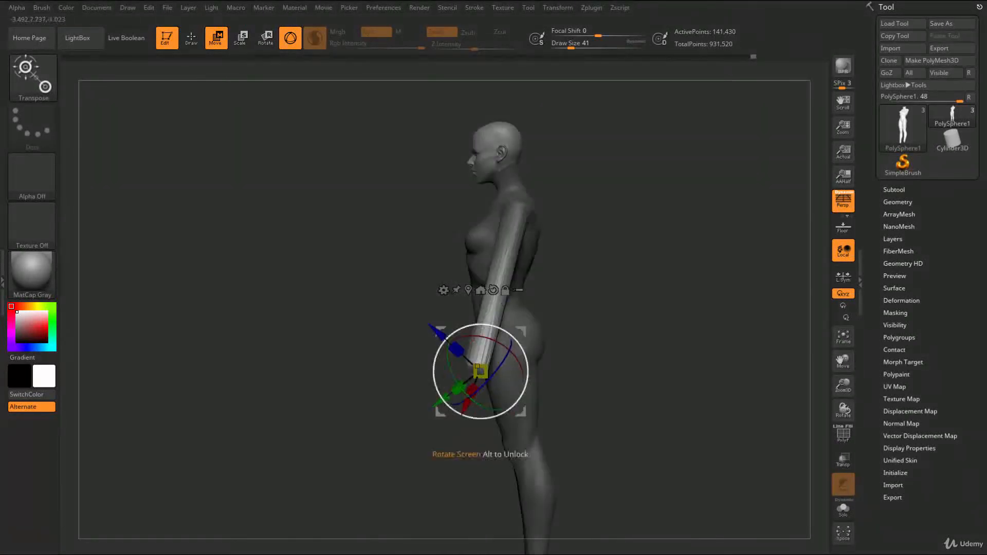
left_click_drag(524, 331, 595, 321)
mouse_move(576, 257)
left_mouse_down()
mouse_move(636, 249)
mouse_move(639, 298)
mouse_move(624, 329)
left_mouse_up()
key("q")
Clear the mask, smooth the shoulder joints and add clay volume down the length of both arms
mouse_move(566, 205)
left_mouse_down("ctrl")
mouse_move(542, 173)
mouse_move(557, 235)
left_mouse_up("ctrl")
key("s")
key("shift")
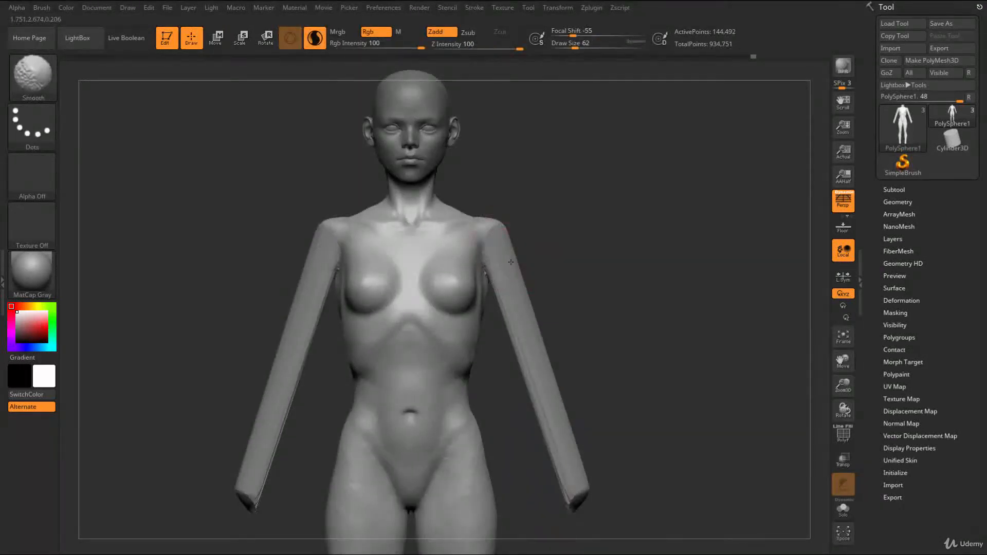
key("s")
left_click_drag(529, 352, 573, 462)
left_click_drag(517, 259, 511, 263)
mouse_move(541, 245)
left_mouse_down("alt")
mouse_move(557, 326)
mouse_move(575, 345)
left_mouse_up("alt")
mouse_move(508, 286)
left_mouse_down("shift")
mouse_move(509, 308)
mouse_move(526, 272)
mouse_move(508, 273)
left_mouse_up("shift")
Reshape the outer contour of the shoulders and upper arms with the Move brush at draw size 77
key("s")
key("ctrl+shift")
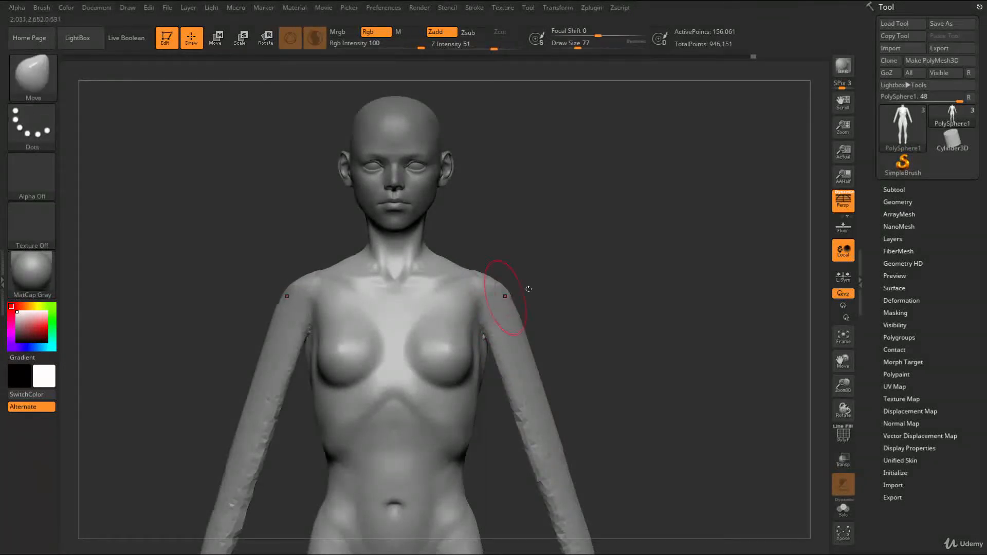
left_click_drag(570, 296, 519, 294)
key("s")
left_click_drag(592, 283, 581, 303)
key("s")
left_click_drag(513, 292, 506, 292)
Blend the shoulders into the chest with ClayBuildup and smooth the arms down to their tips at draw size 71
key("b")
key("c")
key("b")
mouse_move(476, 280)
left_mouse_down()
mouse_move(520, 289)
mouse_move(512, 292)
left_mouse_up()
key("shift")
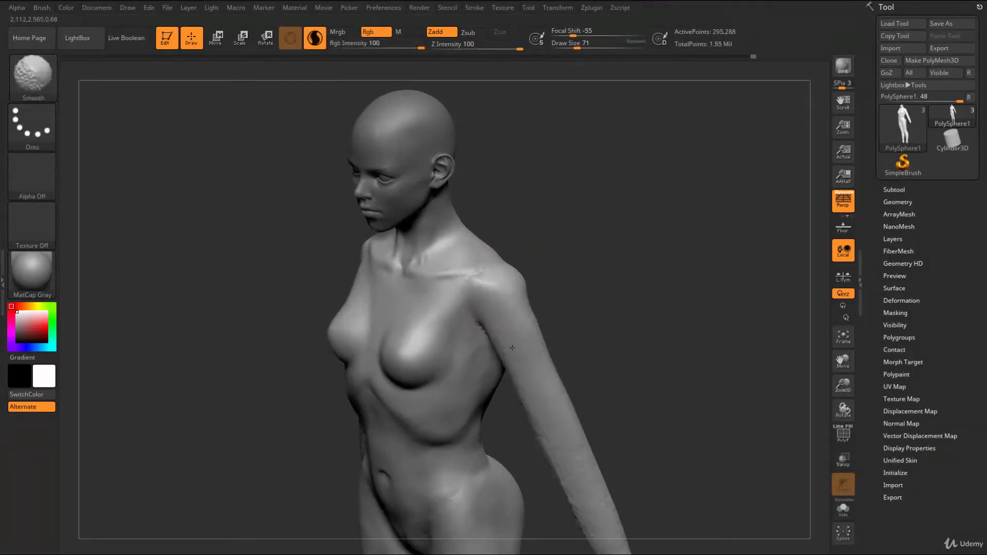
left_click_drag(584, 488, 589, 458, "shift")
left_click_drag(608, 449, 571, 319, "alt")
left_click_drag(556, 349, 574, 425, "shift")
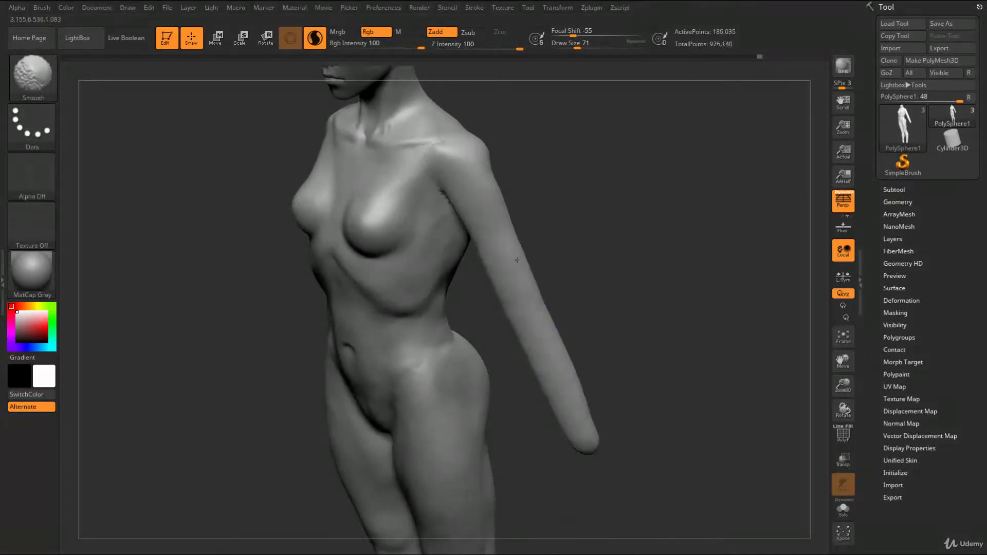
left_click_drag(548, 326, 530, 280, "shift")
Build up the back of the arms with ClayBuildup from shoulder to tip and smooth the strokes
left_click_drag(627, 329, 403, 367)
left_click_drag(403, 367, 407, 387, "alt")
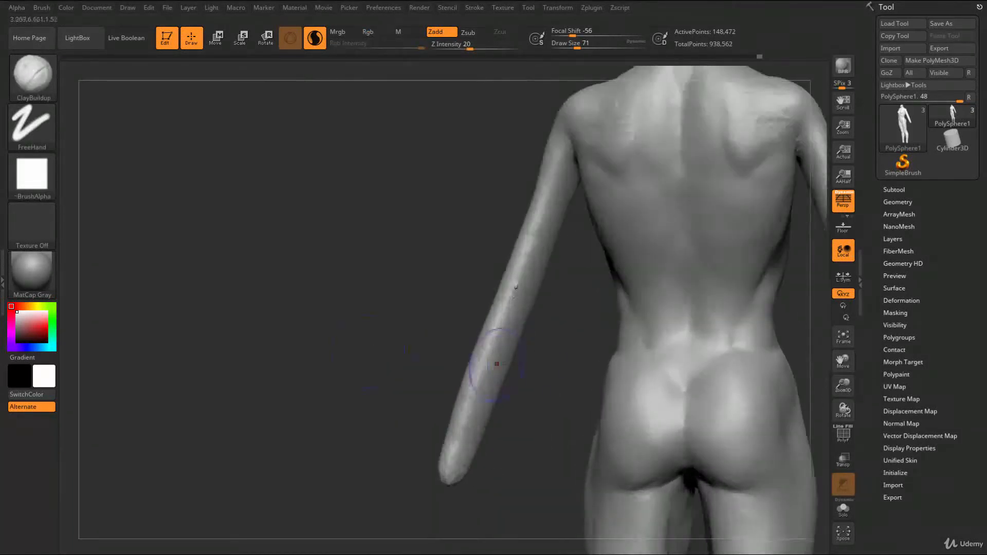
mouse_move(566, 168)
left_mouse_down()
mouse_move(543, 262)
mouse_move(474, 420)
left_mouse_up()
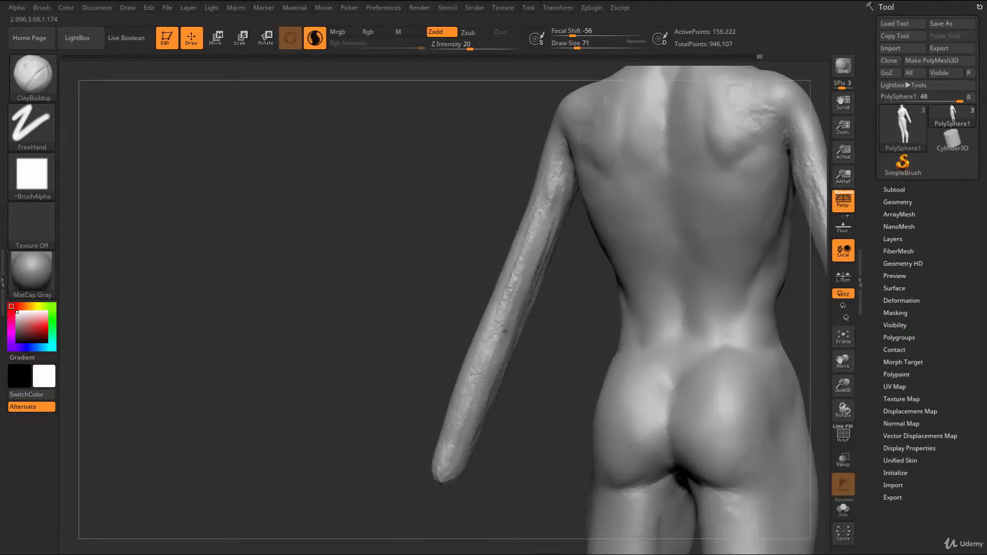
key("shift")
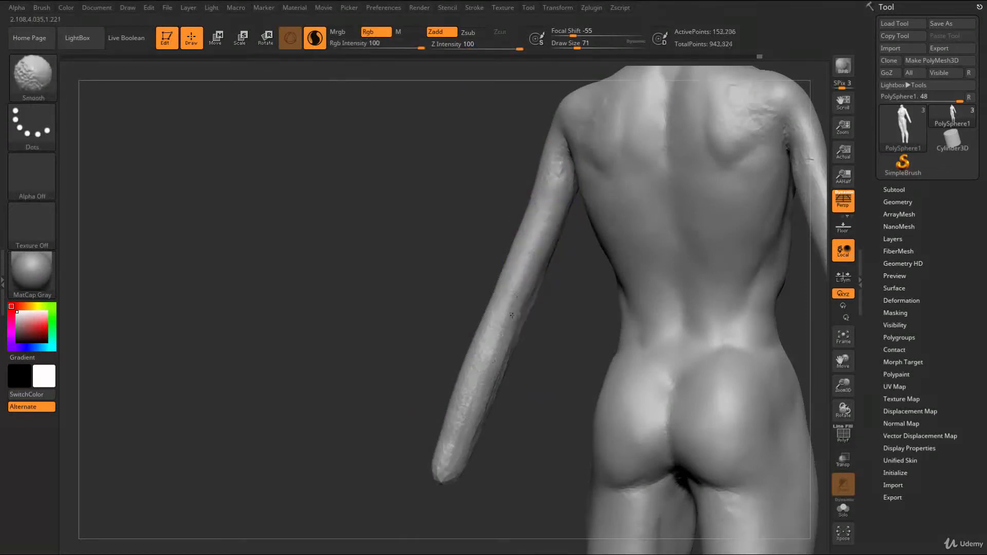
left_click_drag(479, 394, 445, 463, "shift")
Add clay along the front and outer side of the arms and smooth it
mouse_move(416, 428)
left_mouse_down()
mouse_move(667, 187)
mouse_move(682, 190)
left_mouse_up()
left_click_drag(537, 136, 549, 173)
mouse_move(573, 237)
left_mouse_down()
mouse_move(599, 329)
mouse_move(625, 360)
left_mouse_up()
key("shift")
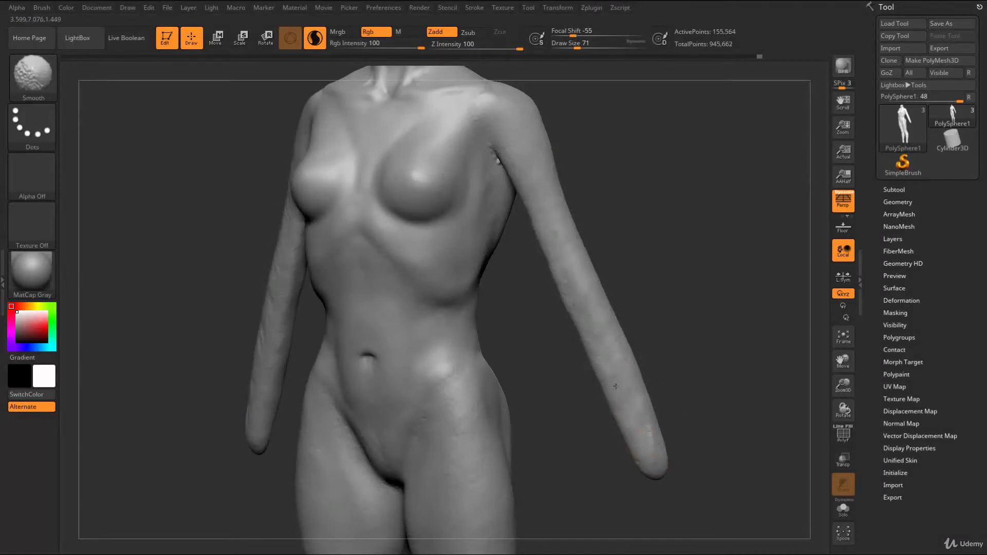
left_click_drag(559, 206, 573, 226, "shift")
mouse_move(619, 211)
left_mouse_down()
mouse_move(644, 218)
mouse_move(656, 288)
mouse_move(640, 256)
mouse_move(643, 300)
mouse_move(700, 359)
mouse_move(678, 399)
mouse_move(651, 330)
mouse_move(681, 315)
left_mouse_up()
Mask both forearms below the elbow with a rectangular selection and invert the mask
mouse_move(572, 416)
left_mouse_down("ctrl")
mouse_move(623, 243)
mouse_move(613, 250)
left_mouse_up("ctrl")
left_click_drag(637, 456, 538, 297, "ctrl")
left_click_drag(658, 405, 552, 466, "alt")
left_click_drag(615, 451, 484, 255, "ctrl")
mouse_move(606, 456)
left_mouse_down("ctrl")
mouse_move(502, 315)
mouse_move(473, 244)
left_mouse_up("ctrl")
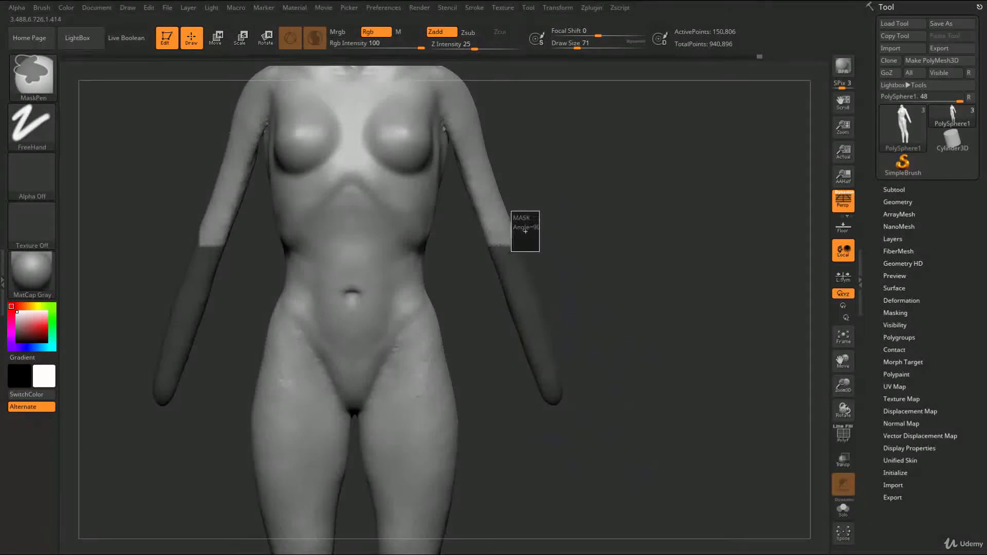
left_click(637, 324, "ctrl")
left_click_drag(640, 309, 535, 293)
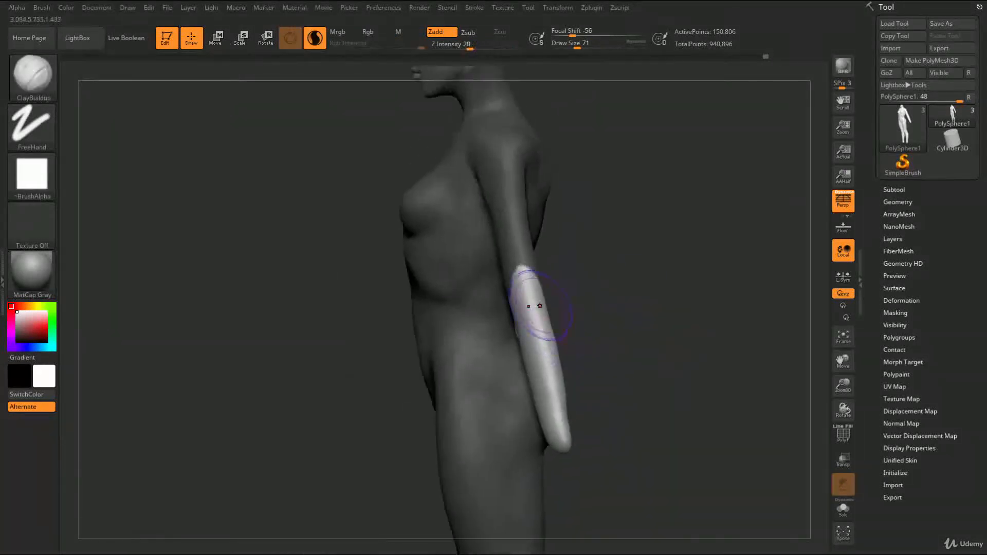
Rotate the forearms slightly forward about the elbows with the gizmo, returning to draw mode
key("e")
left_click(528, 281)
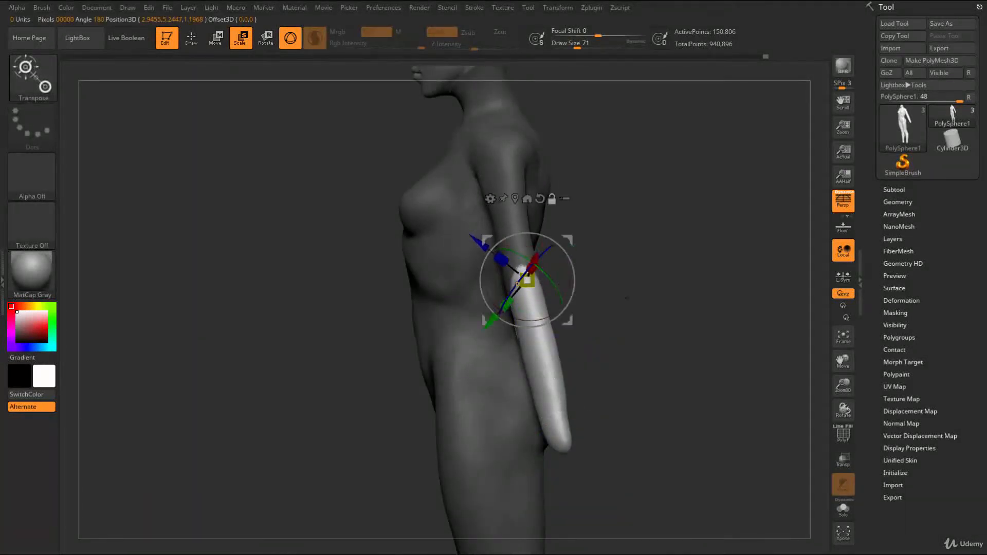
left_click_drag(571, 308, 603, 310)
left_click_drag(539, 316, 520, 314)
right_click_drag(519, 314, 487, 307)
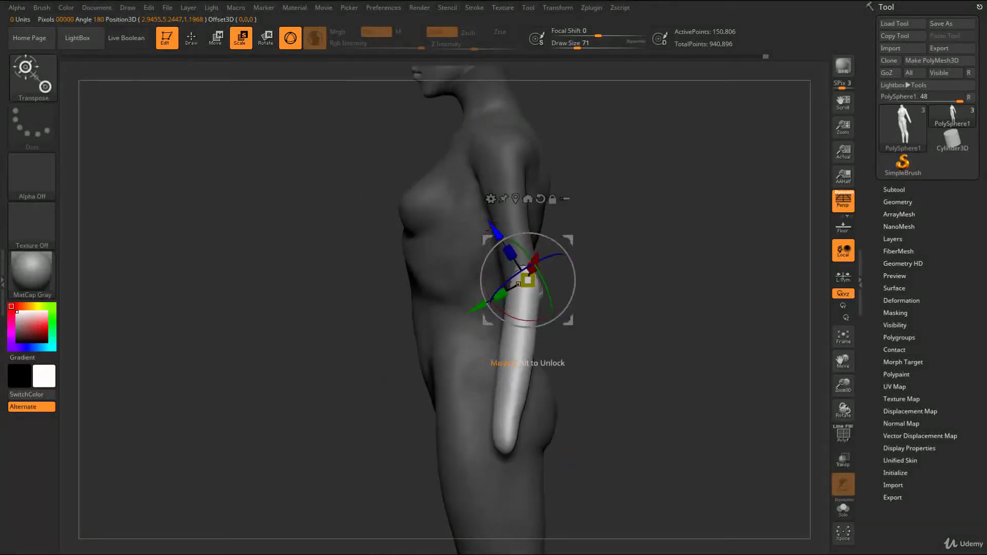
key("q")
Clear the mask and blend the seam at both elbows into a smooth transition
right_click_drag(617, 301, 637, 228)
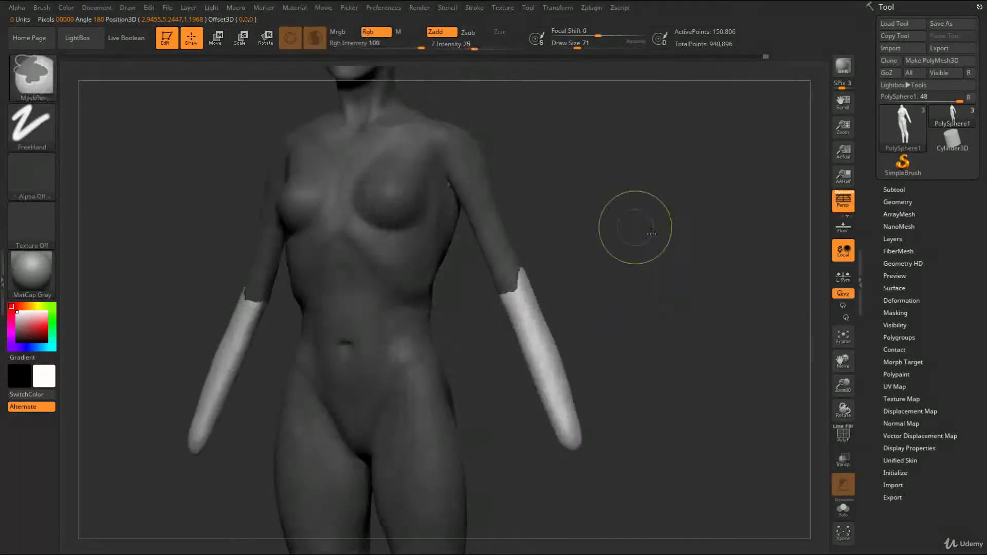
left_click_drag(648, 233, 655, 283, "ctrl")
right_click_drag(656, 284, 600, 271, "ctrl")
mouse_move(600, 271)
right_mouse_down()
mouse_move(609, 260)
mouse_move(588, 387)
right_mouse_up()
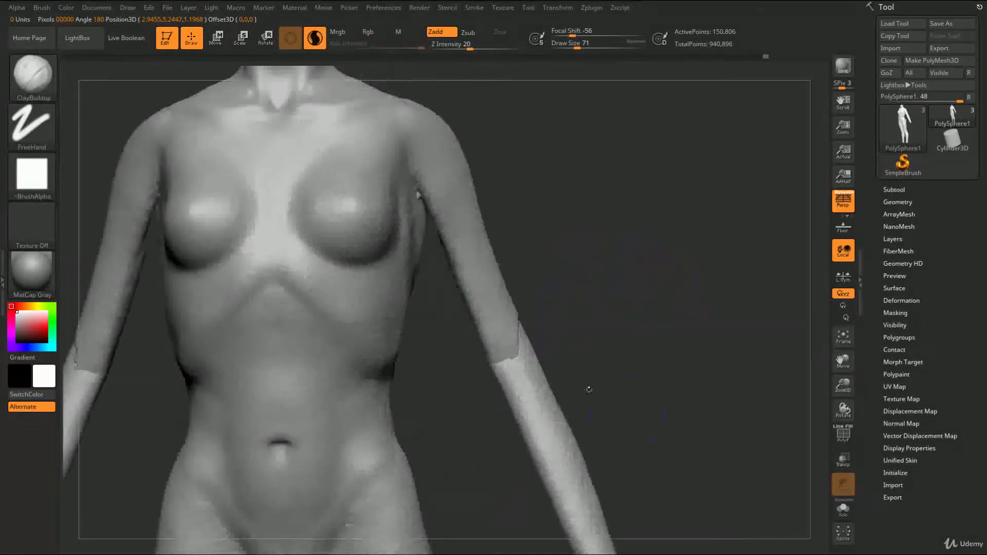
left_click_drag(514, 347, 511, 323, "shift")
key("s")
mouse_move(572, 242)
right_mouse_down()
mouse_move(542, 218)
mouse_move(569, 270)
mouse_move(508, 260)
mouse_move(546, 281)
mouse_move(499, 264)
mouse_move(581, 334)
mouse_move(612, 278)
mouse_move(626, 278)
mouse_move(569, 136)
right_mouse_up()
mouse_move(529, 231)
right_mouse_down("ctrl")
mouse_move(511, 163)
mouse_move(526, 242)
mouse_move(513, 372)
right_mouse_up("ctrl")
Adjust the silhouette and proportions of the arms and shoulders with the Move brush
key("b")
key("m")
key("v")
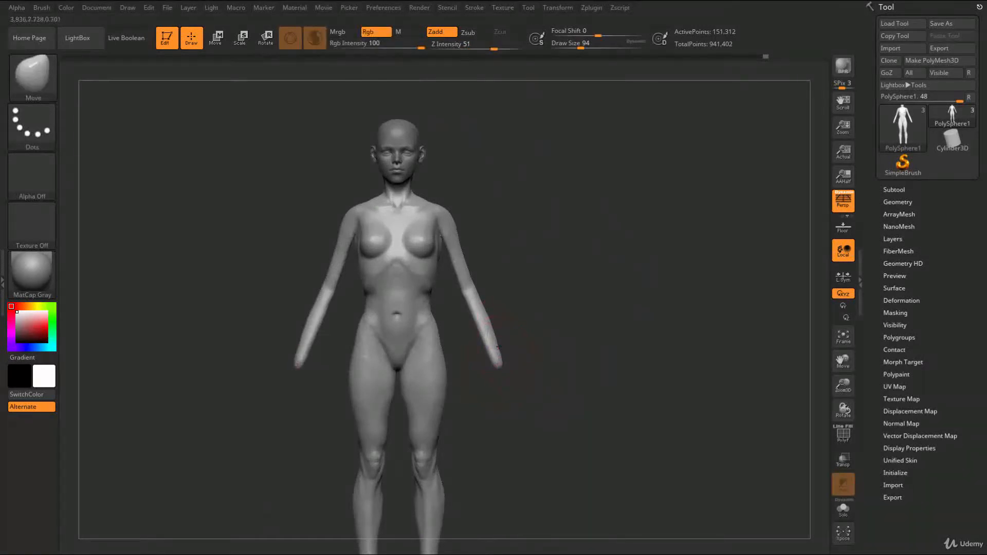
mouse_move(505, 263)
right_mouse_down("ctrl")
mouse_move(564, 361)
mouse_move(560, 396)
right_mouse_up("ctrl")
key("s")
left_click(520, 282)
mouse_move(523, 295)
right_mouse_down("alt")
mouse_move(507, 269)
mouse_move(540, 303)
right_mouse_up("alt")
mouse_move(539, 304)
right_mouse_down()
mouse_move(517, 264)
mouse_move(517, 278)
mouse_move(491, 246)
mouse_move(491, 216)
mouse_move(488, 225)
right_mouse_up()
key("s")
left_click(471, 241)
Build up the deltoids with ClayBuildup at draw size 97 and refine their outline with the Move brush
key("b")
key("c")
key("b")
mouse_move(479, 177)
right_mouse_down("alt")
mouse_move(488, 216)
mouse_move(478, 246)
right_mouse_up("alt")
key("s")
left_click(446, 227)
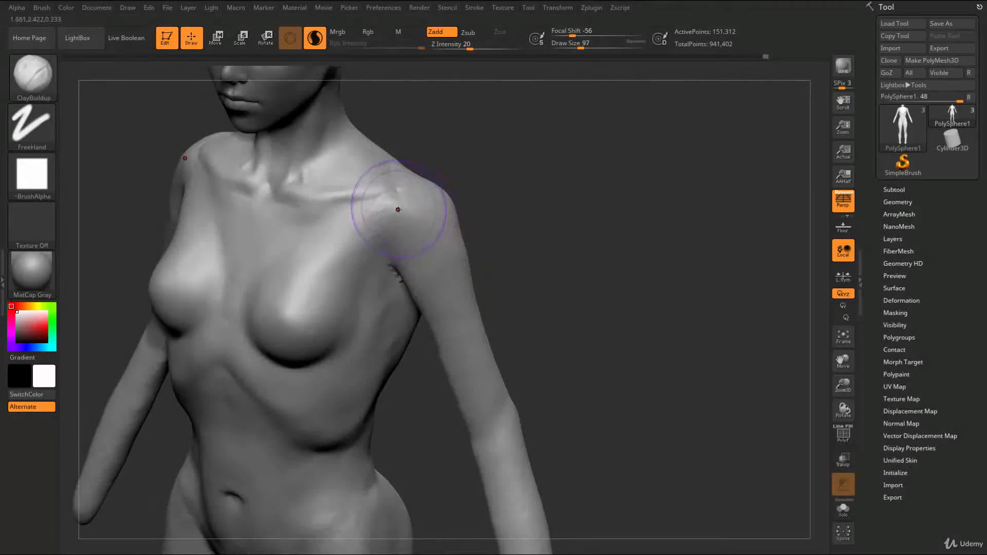
left_click_drag(396, 216, 421, 251)
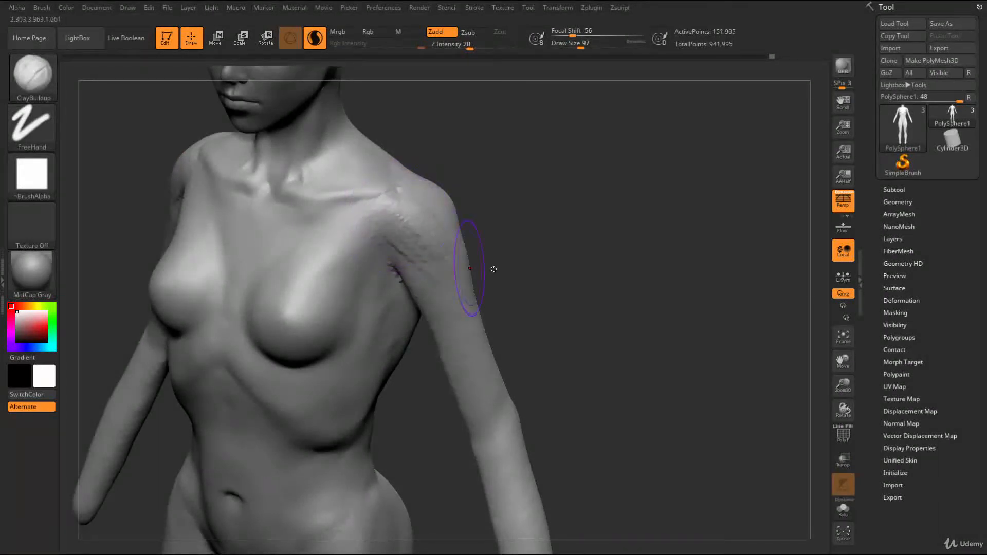
right_click_drag(484, 272, 464, 256)
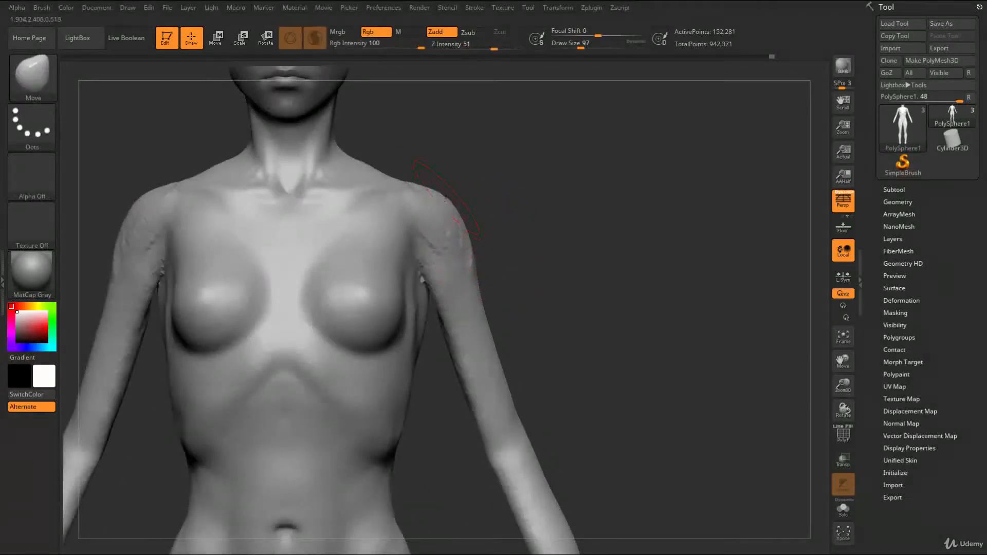
mouse_move(487, 257)
left_mouse_down()
mouse_move(467, 254)
mouse_move(439, 215)
mouse_move(458, 259)
mouse_move(449, 259)
mouse_move(422, 230)
mouse_move(435, 223)
left_mouse_up()
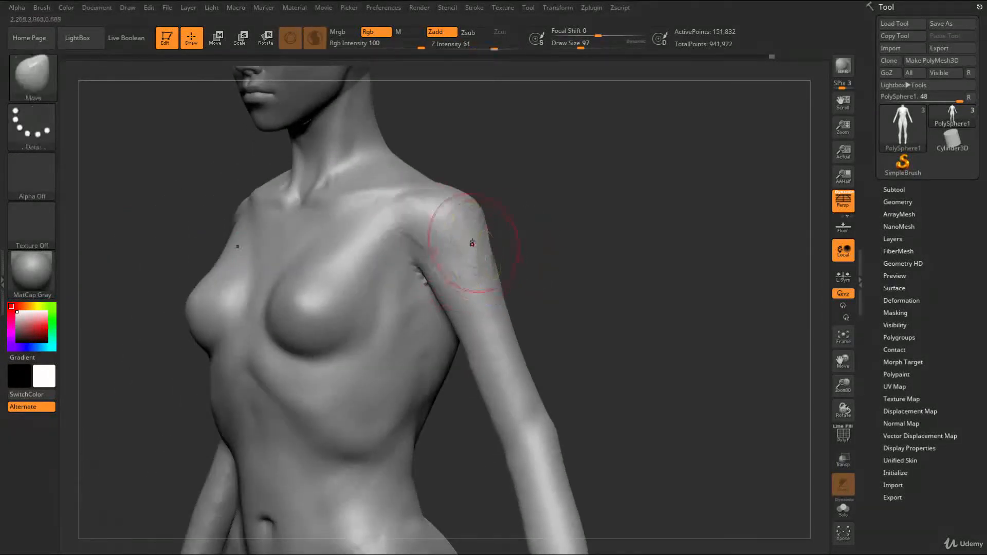
Switch the keyboard input language to English (US) and save the current work
key("ctrl")
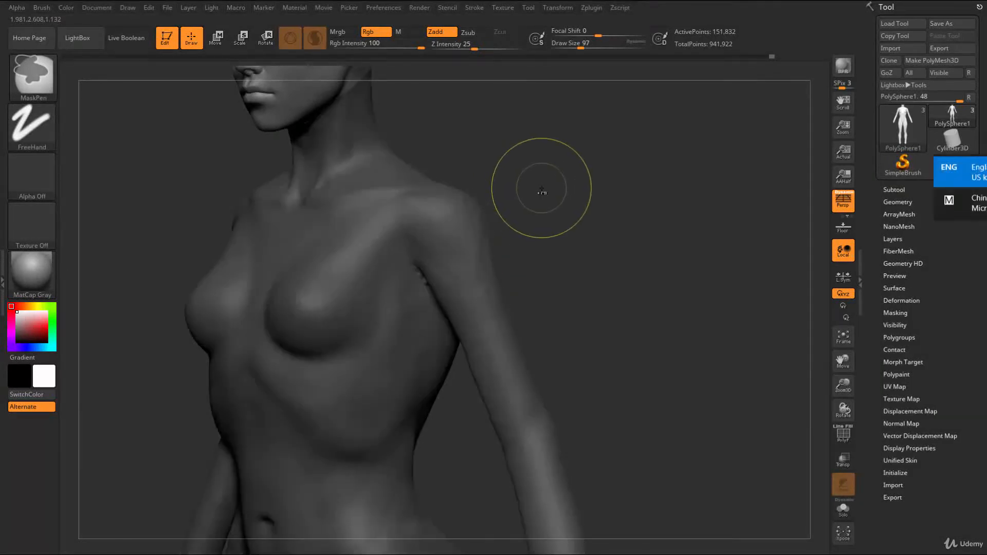
key("ctrl+s")
key("Return")
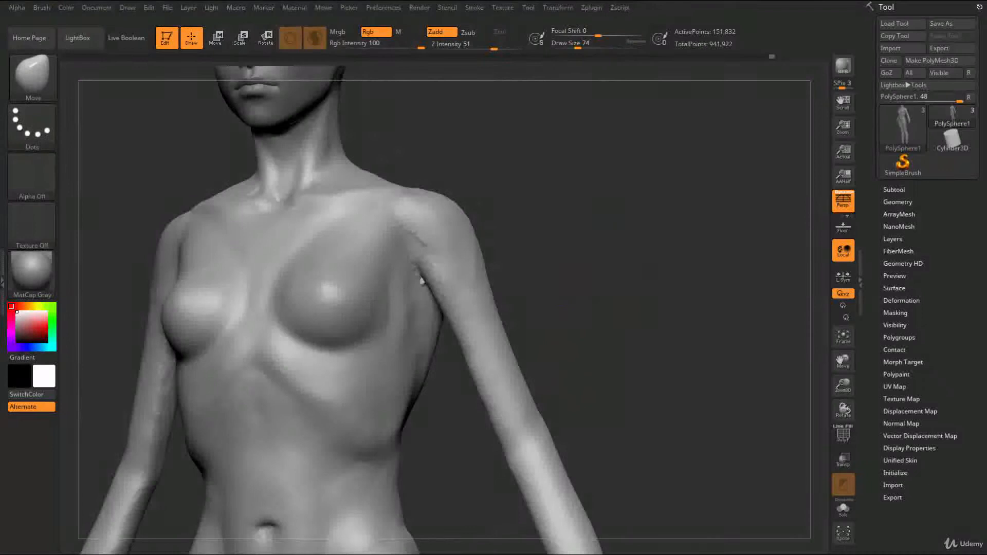
Fill out the outer deltoids with ClayBuildup at draw size 101 and adjust the shoulder contour with the Move brush
key("s")
left_click_drag(485, 244, 489, 244)
key("b")
key("c")
key("b")
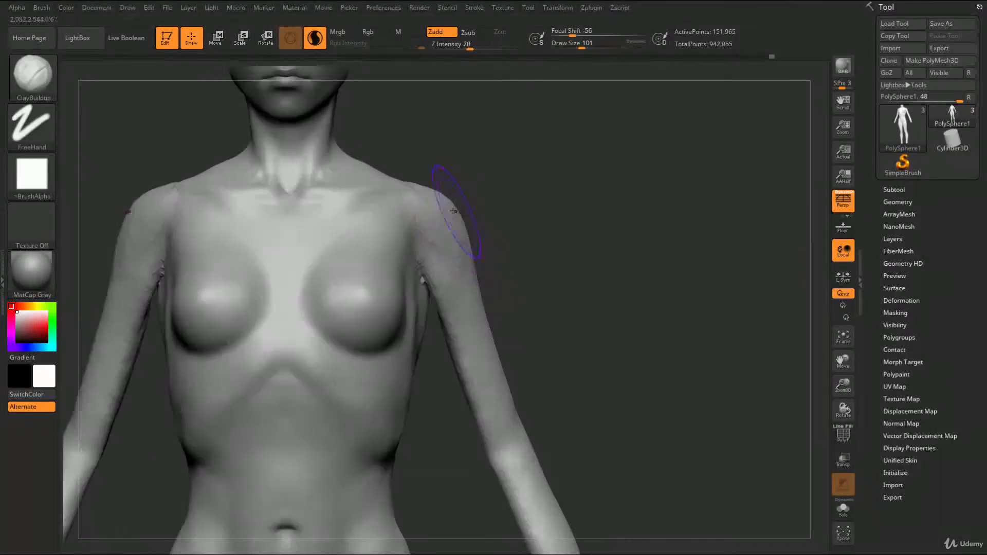
key("b")
key("m")
key("v")
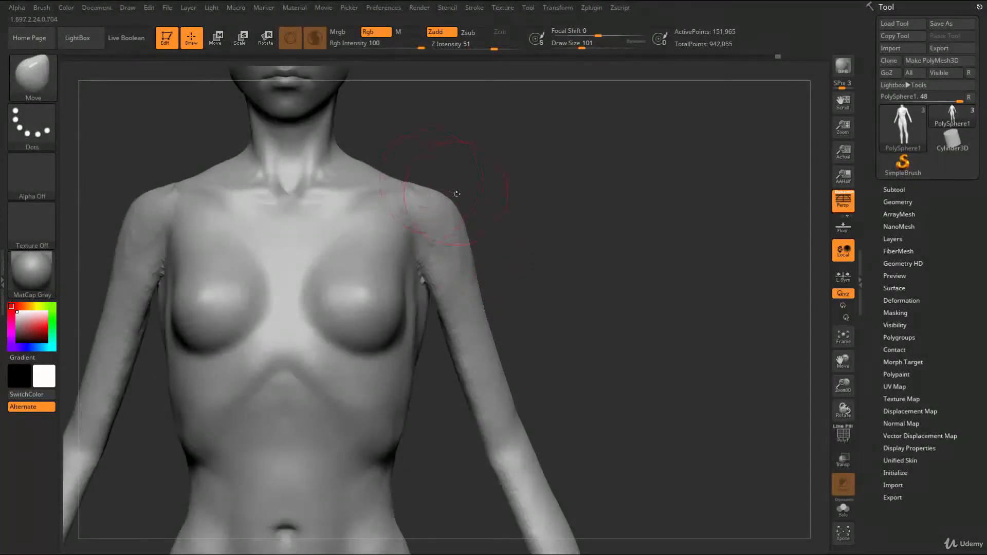
left_click_drag(495, 238, 446, 237)
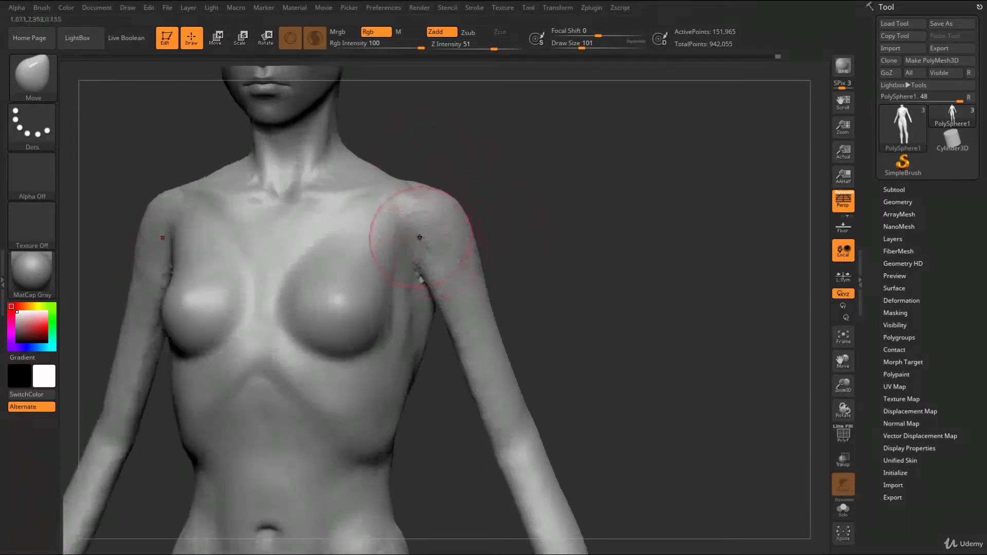
Refine the front and top of the shoulders with ClayBuildup at draw size 101
key("b")
key("c")
key("b")
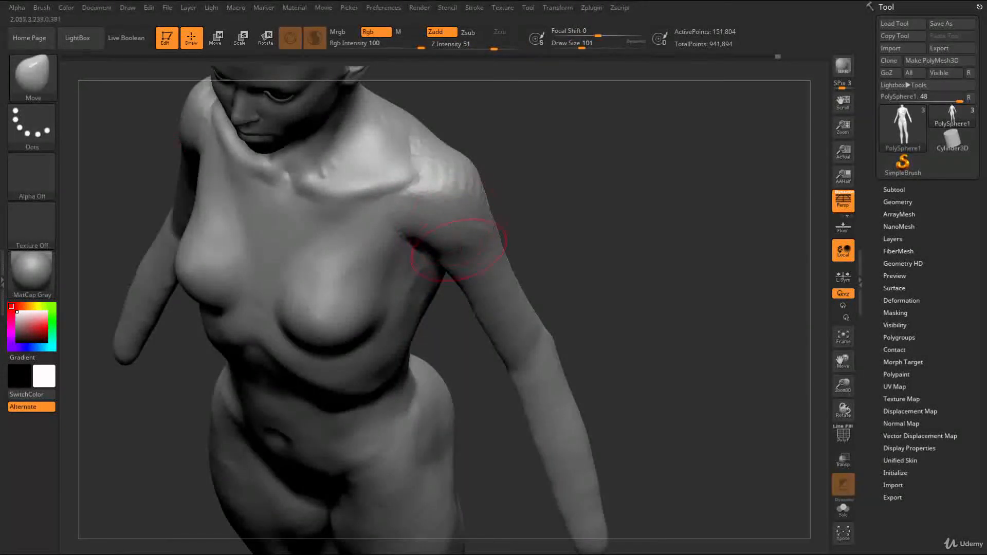
left_click_drag(511, 217, 517, 197)
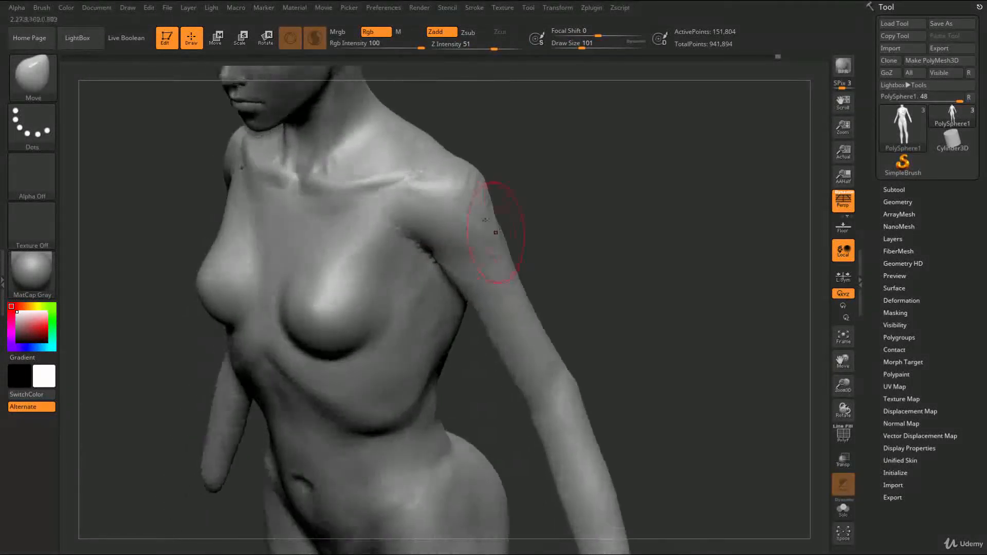
Refine the transition from chest to shoulder with ClayBuildup and the Move brush at draw size 101
key("b")
key("c")
key("b")
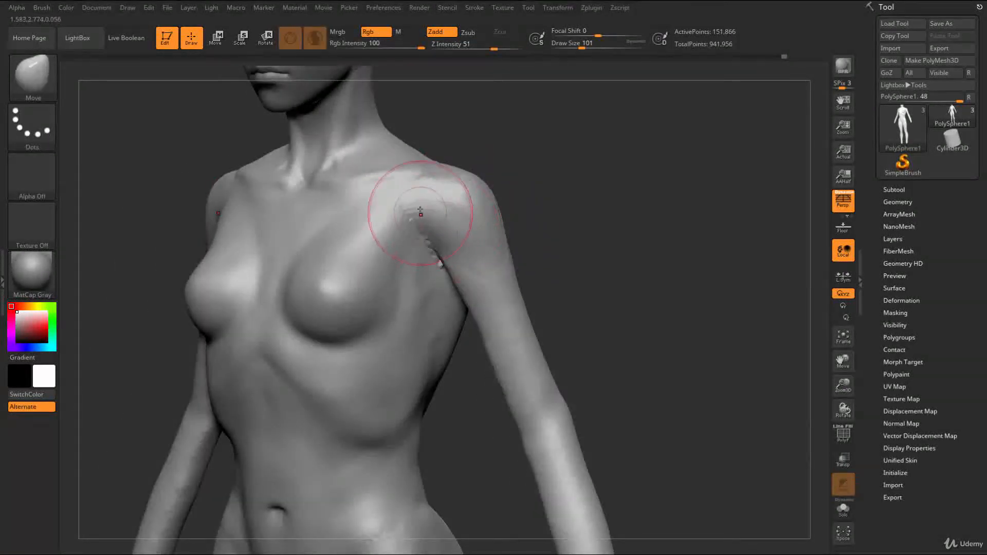
key("b")
key("c")
key("b")
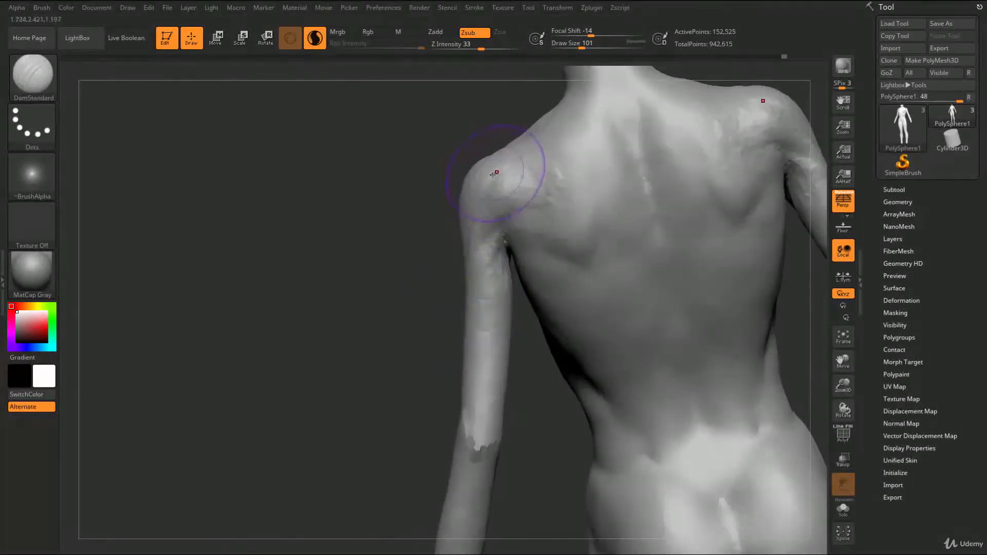
Define the back of the shoulders with DamStandard and ClayBuildup at draw size 101, smoothing the rear deltoids
key("b")
key("c")
key("b")
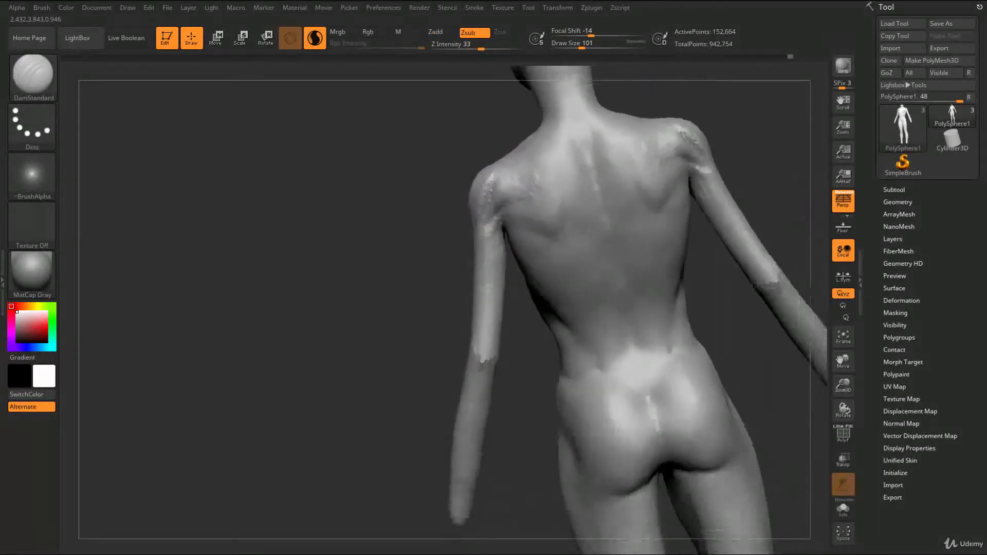
key("b")
key("c")
key("b")
left_click_drag(483, 198, 411, 170)
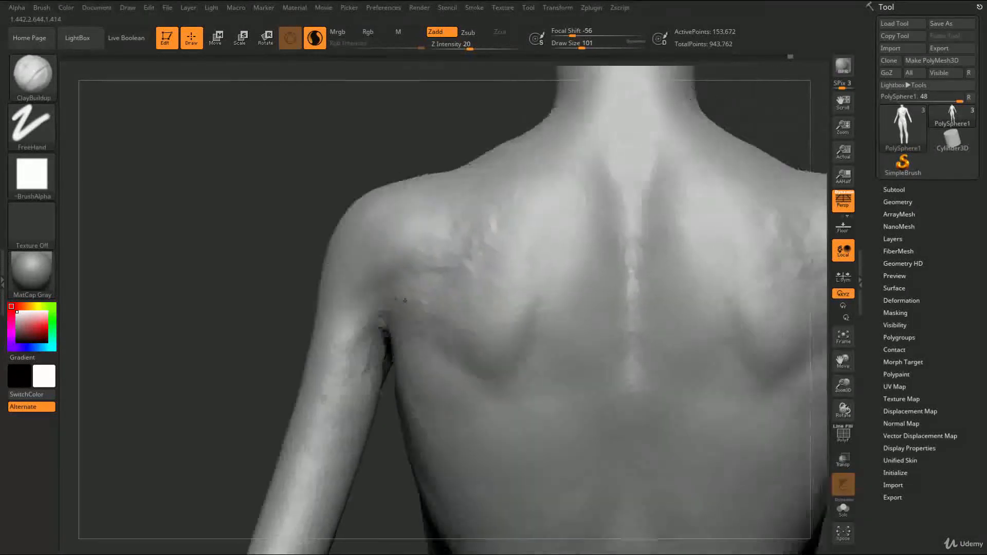
mouse_move(405, 300)
right_mouse_down()
mouse_move(414, 324)
mouse_move(360, 313)
mouse_move(383, 317)
mouse_move(359, 257)
right_mouse_up()
left_click_drag(359, 257, 339, 288, "shift")
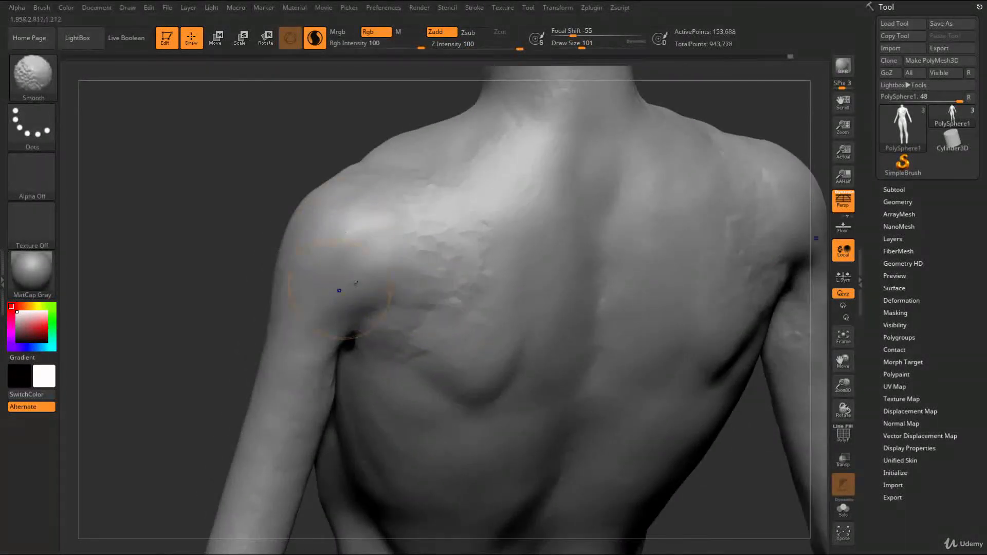
Build up the rear deltoids toward the shoulder blades with ClayBuildup and smooth the strokes
mouse_move(407, 301)
left_mouse_down()
mouse_move(456, 233)
mouse_move(427, 247)
left_mouse_up()
right_click_drag(427, 246, 418, 213)
mouse_move(408, 238)
left_mouse_down()
mouse_move(437, 247)
mouse_move(421, 276)
left_mouse_up()
left_click_drag(385, 306, 371, 314)
mouse_move(453, 267)
left_mouse_down()
mouse_move(397, 299)
mouse_move(360, 287)
left_mouse_up()
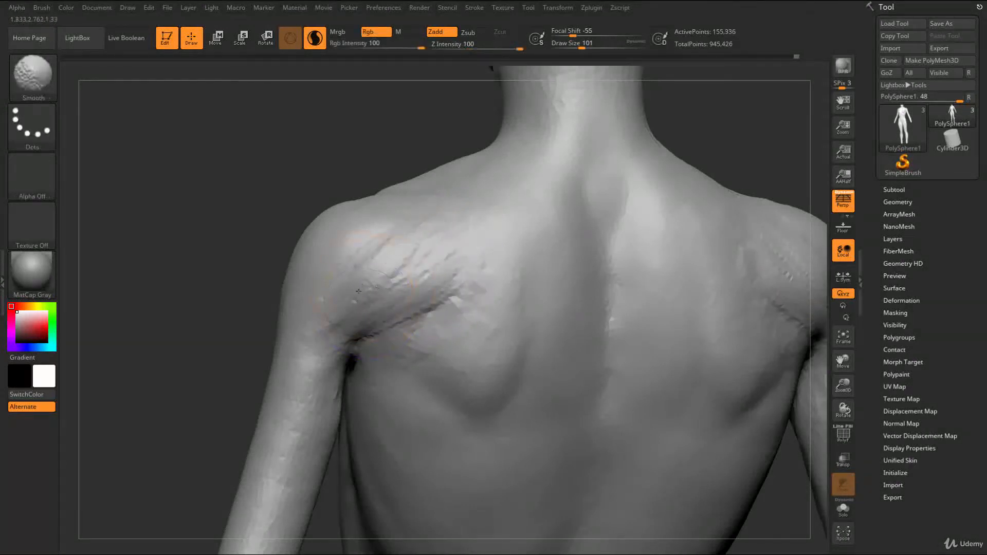
Fill the area between the armpits and the lower shoulder blades with ClayBuildup and smooth it
left_click_drag(393, 383, 451, 407)
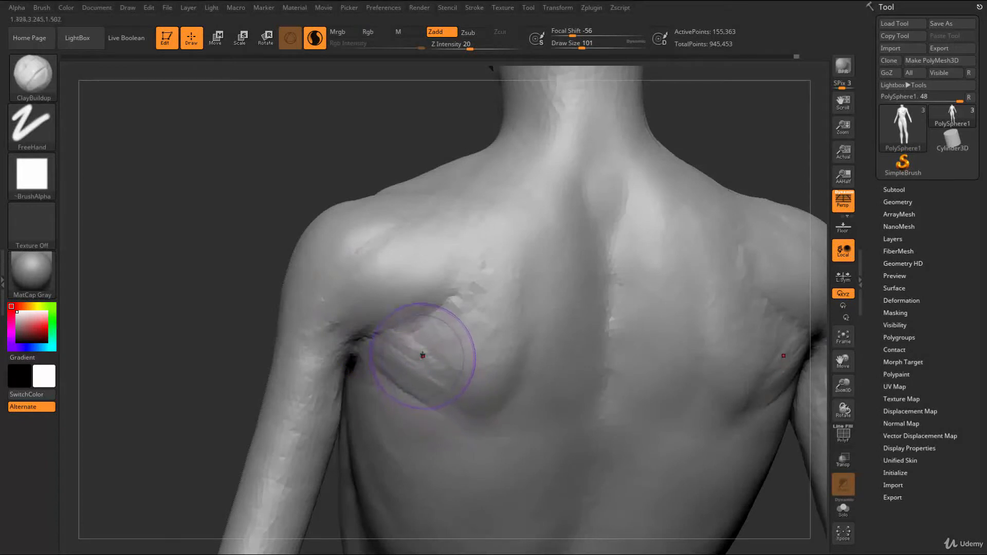
mouse_move(406, 344)
left_mouse_down()
mouse_move(423, 342)
mouse_move(437, 379)
left_mouse_up()
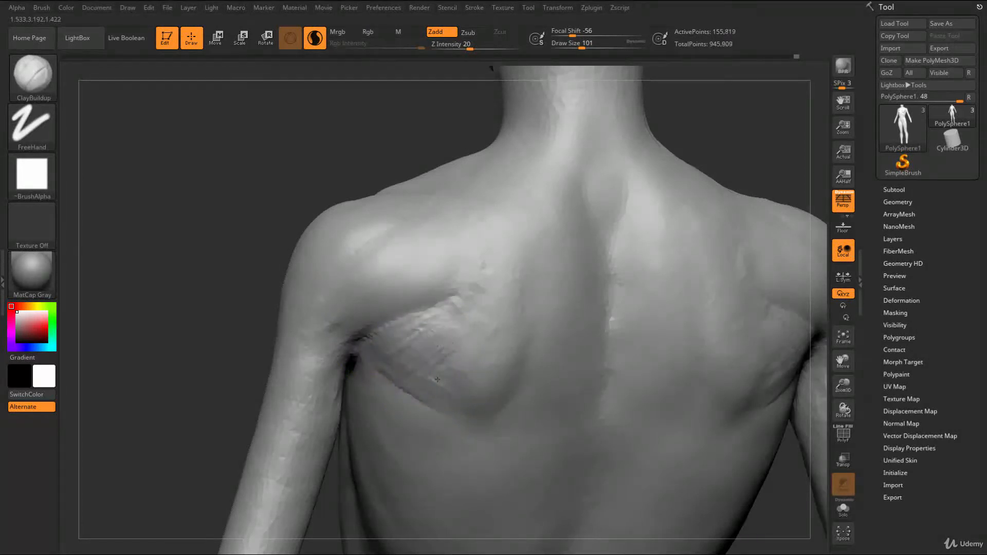
left_click_drag(372, 315, 463, 308)
mouse_move(298, 391)
left_mouse_down("alt")
mouse_move(288, 324)
mouse_move(307, 326)
mouse_move(311, 383)
left_mouse_up("alt")
left_click_drag(410, 260, 408, 259, "shift")
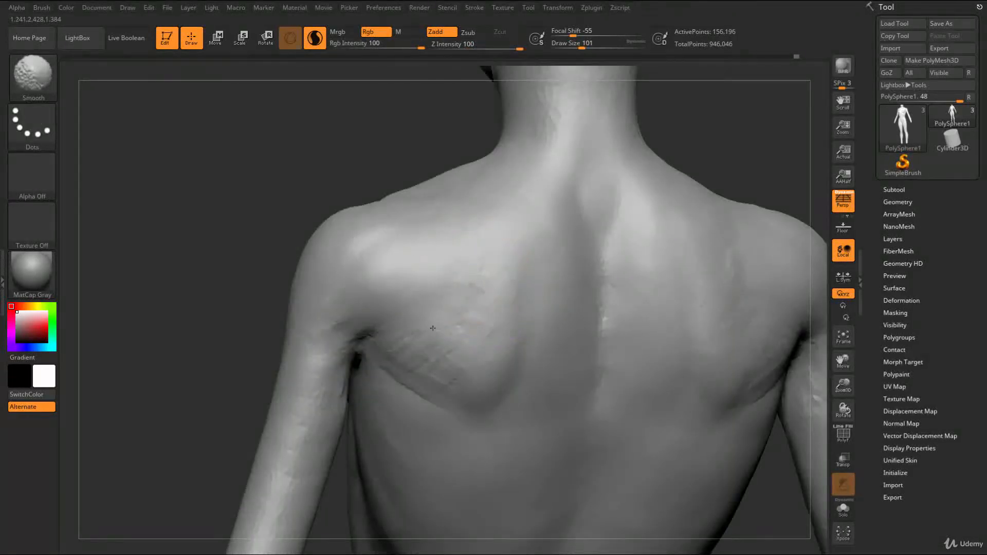
mouse_move(329, 424)
left_mouse_down("alt")
mouse_move(318, 358)
mouse_move(293, 342)
mouse_move(355, 329)
mouse_move(419, 365)
mouse_move(455, 358)
left_mouse_up("alt")
left_click_drag(410, 295, 379, 357)
Add volume to the front deltoids beside the collarbone ends with ClayBuildup at draw size 101
mouse_move(267, 335)
left_mouse_down()
mouse_move(456, 324)
mouse_move(573, 292)
mouse_move(509, 260)
mouse_move(513, 282)
mouse_move(494, 302)
mouse_move(494, 280)
mouse_move(475, 273)
left_mouse_up()
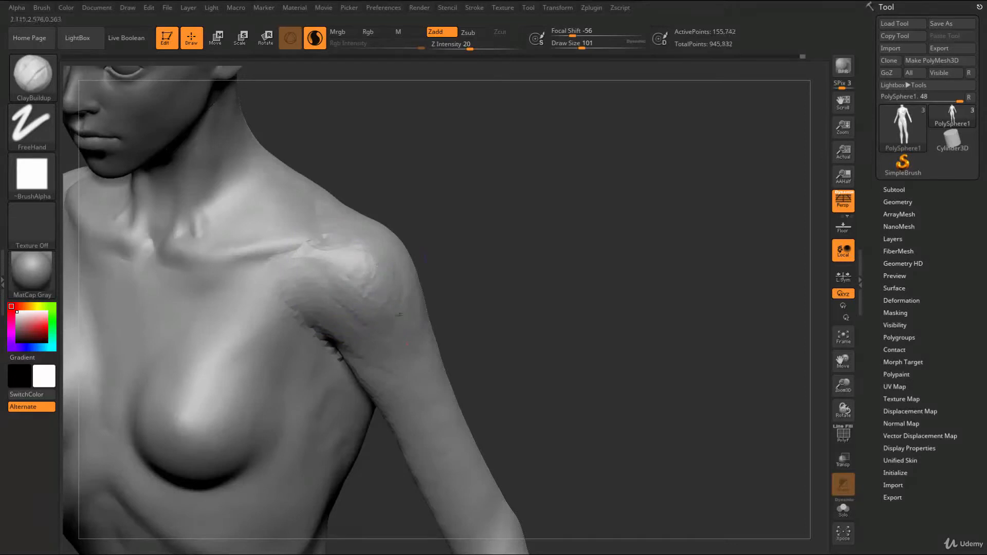
left_click_drag(456, 281, 424, 277, "shift")
mouse_move(452, 247)
left_mouse_down("ctrl")
mouse_move(470, 272)
mouse_move(393, 265)
left_mouse_up("ctrl")
mouse_move(579, 279)
left_mouse_down()
mouse_move(522, 268)
mouse_move(611, 259)
left_mouse_up()
Flatten the front surfaces of the deltoids with the hPolish brush at draw size 101
key("b")
key("h")
key("p")
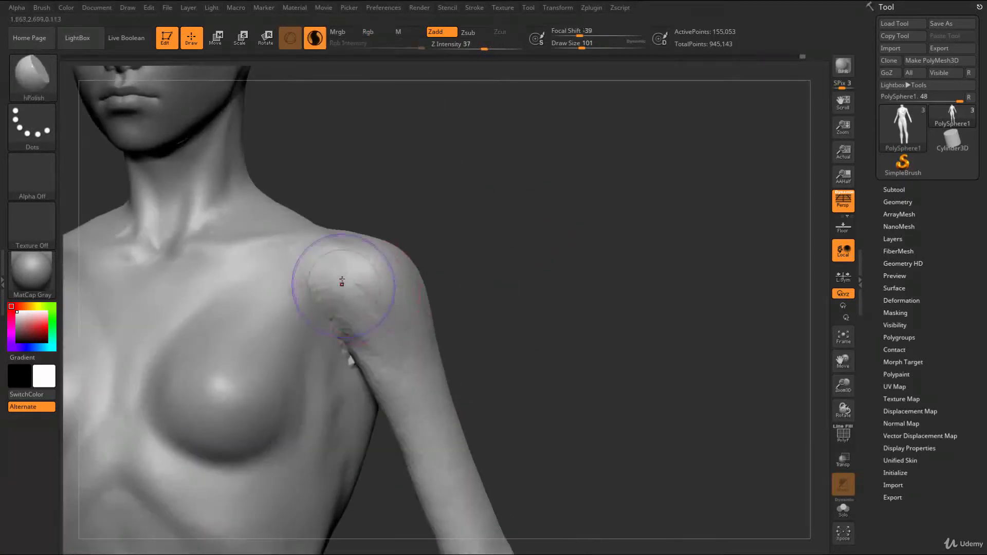
left_click_drag(370, 298, 378, 288)
left_click_drag(566, 272, 522, 269)
left_click_drag(368, 257, 386, 277, "shift")
left_click_drag(565, 270, 494, 267)
left_click_drag(383, 270, 392, 257)
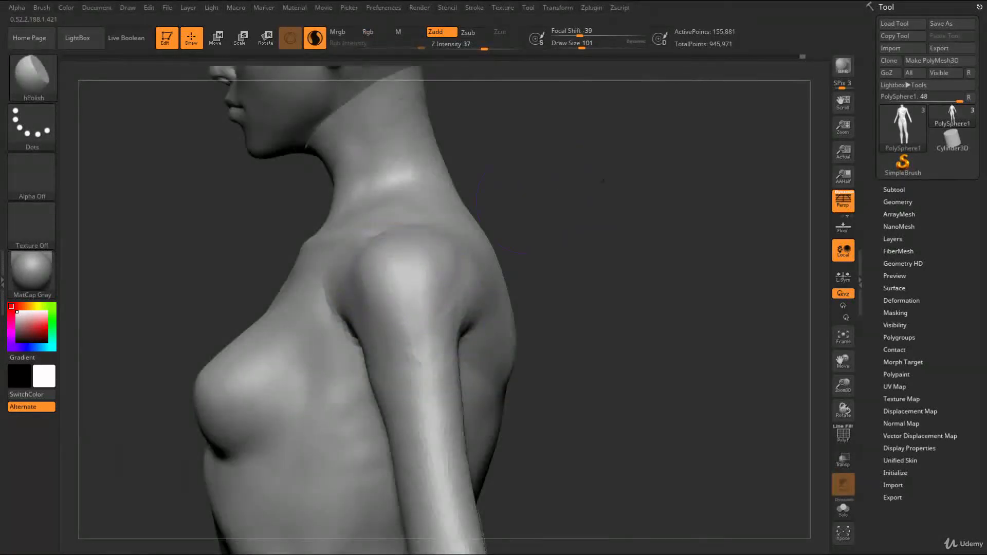
Polish the outer deltoids and their transition into the upper arms with hPolish
left_click_drag(491, 226, 526, 229)
left_click_drag(448, 257, 435, 249)
left_click_drag(555, 309, 493, 303)
left_click_drag(399, 306, 412, 302)
left_click_drag(568, 287, 617, 190, "alt")
mouse_move(534, 206)
left_mouse_down("alt")
mouse_move(517, 271)
mouse_move(481, 247)
mouse_move(425, 288)
left_mouse_up("alt")
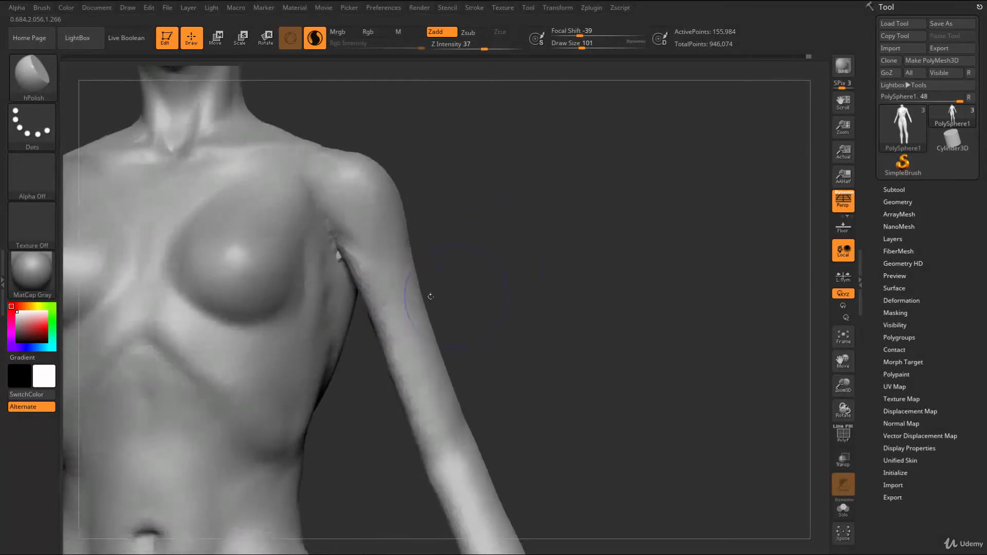
Build up the front of the upper arms with ClayBuildup at draw size 101 and smooth the strokes
key("b")
key("c")
key("b")
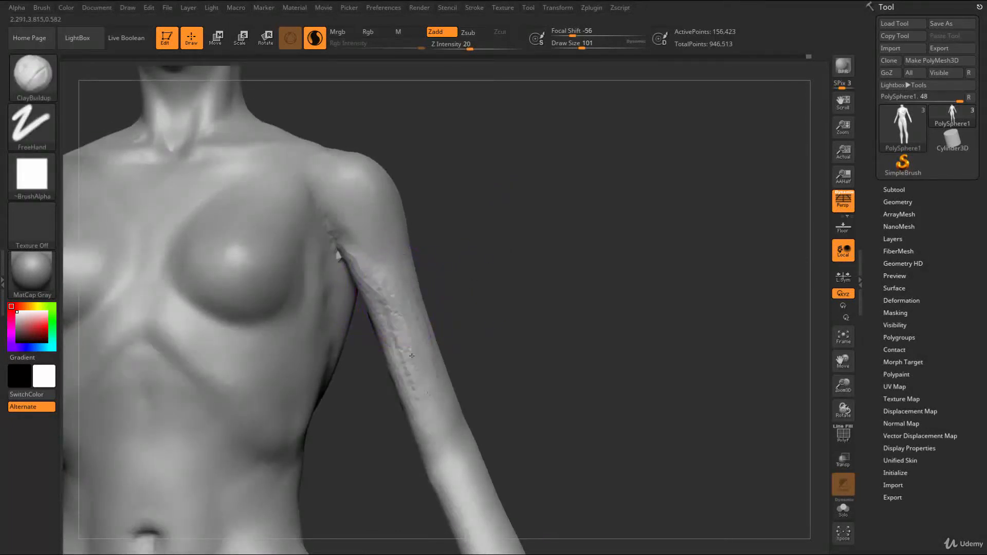
left_click_drag(411, 374, 404, 346, "shift")
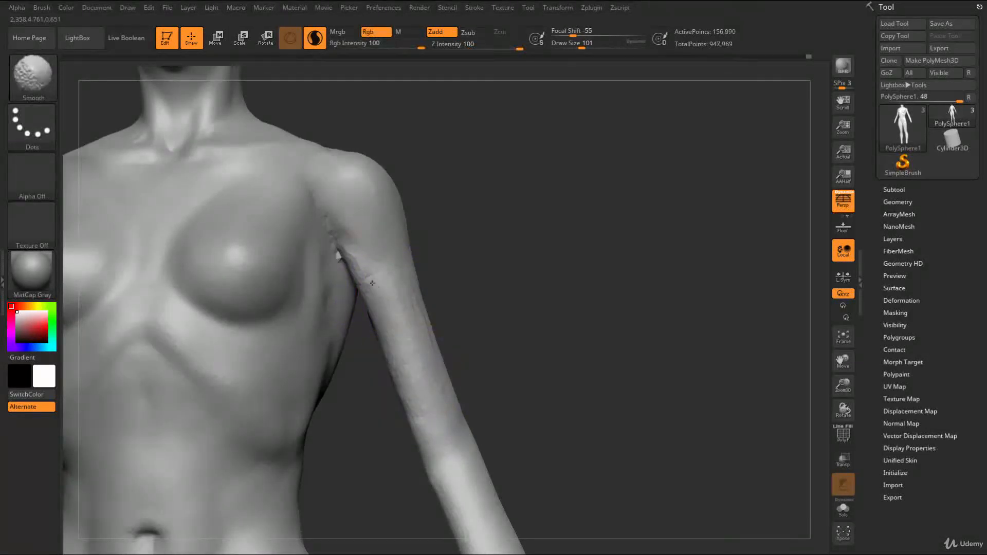
left_click_drag(520, 383, 452, 331)
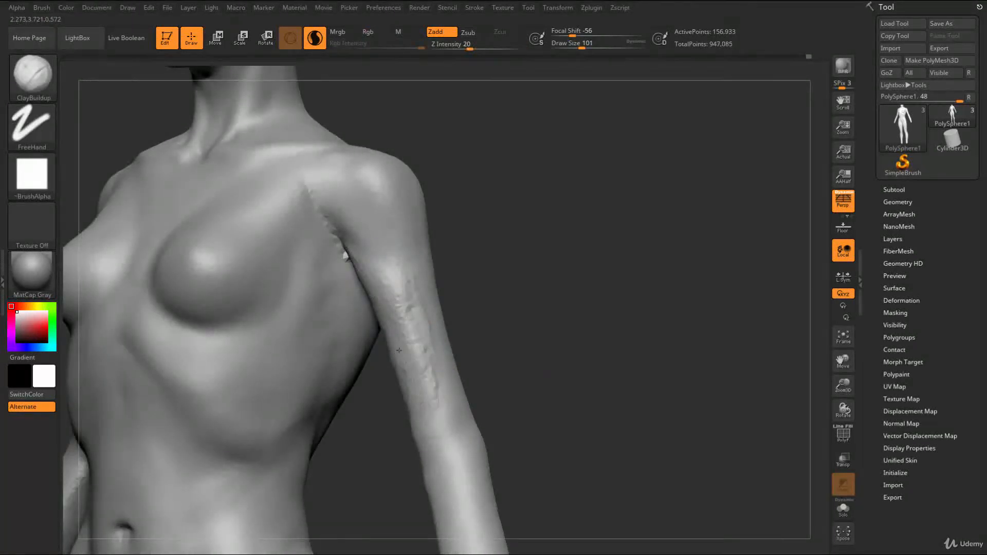
mouse_move(495, 345)
left_mouse_down("shift")
mouse_move(402, 322)
mouse_move(399, 308)
left_mouse_up("shift")
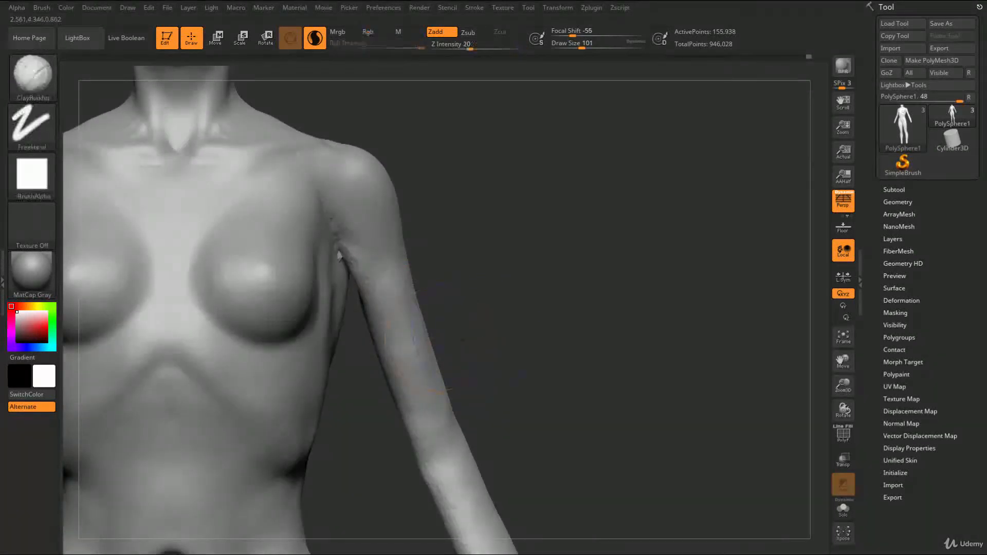
left_click_drag(516, 359, 454, 342)
Thicken the underside and back of the upper arms near the armpits with ClayBuildup
left_click_drag(520, 318, 513, 154)
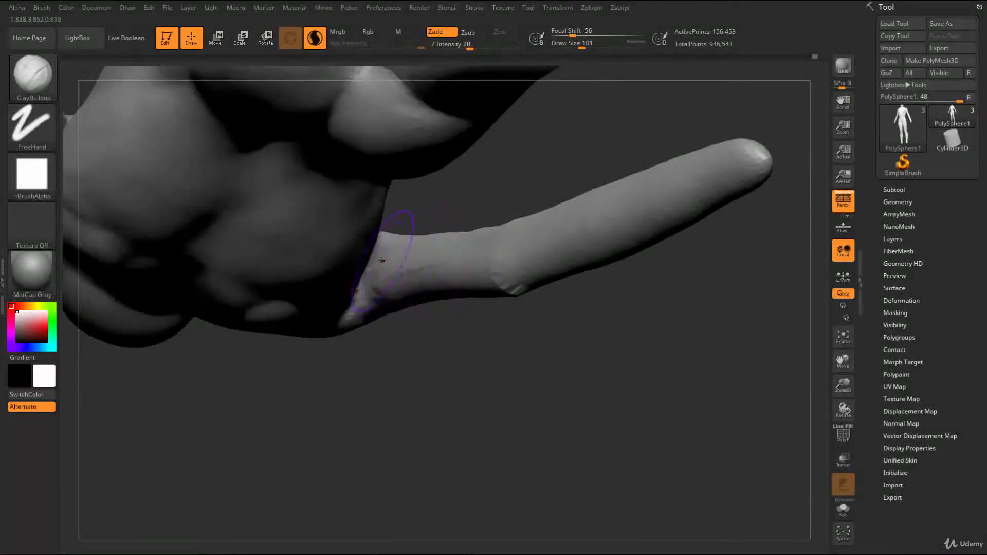
left_click_drag(498, 354, 488, 216)
left_click_drag(435, 241, 395, 272)
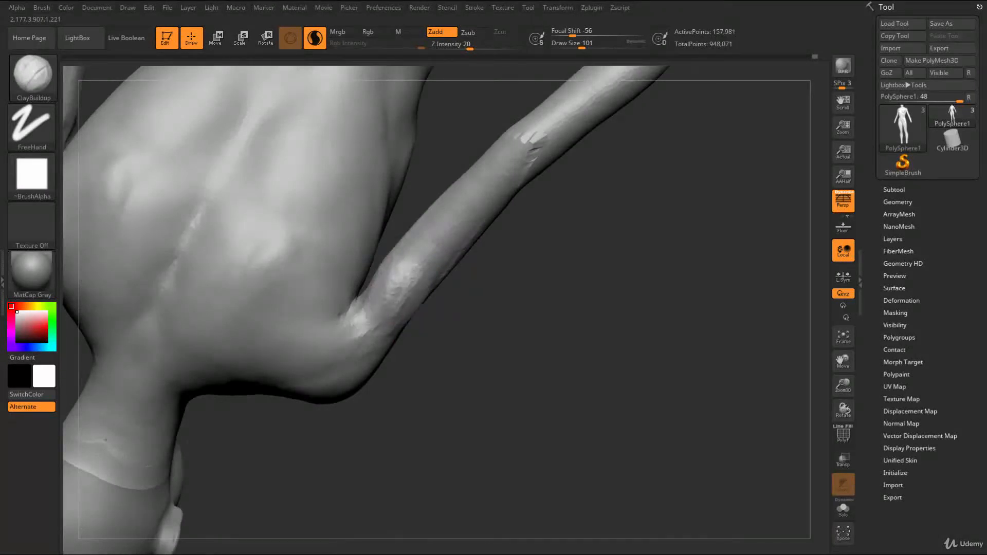
left_click_drag(406, 297, 412, 307)
left_click_drag(465, 345, 463, 309)
left_click_drag(425, 256, 382, 305)
Fill out the biceps area down to the elbows with ClayBuildup and smooth the surface
left_click_drag(455, 400, 516, 206)
left_click_drag(499, 337, 465, 274, "alt")
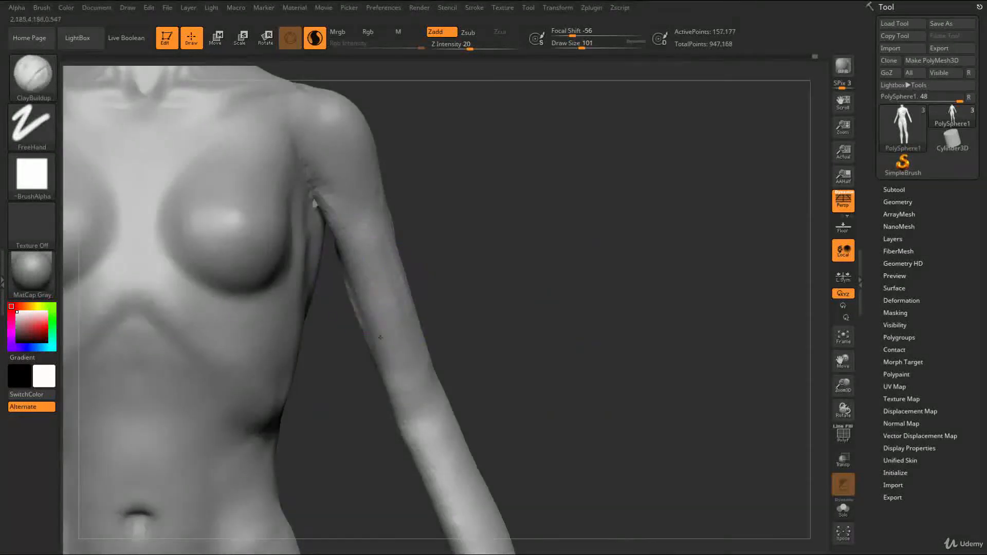
mouse_move(400, 374)
left_mouse_down()
mouse_move(378, 272)
mouse_move(388, 346)
left_mouse_up()
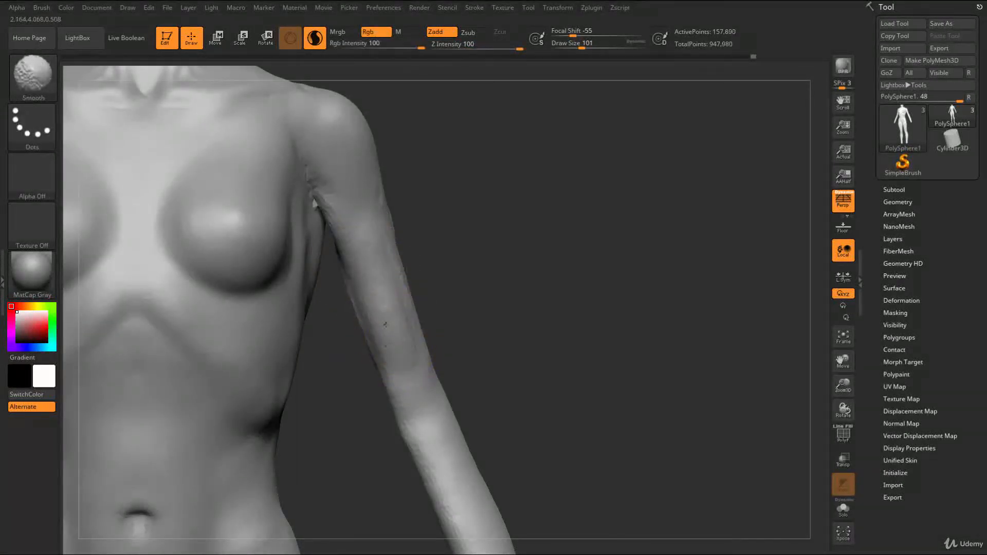
left_click_drag(408, 286, 392, 284, "shift")
left_click_drag(417, 222, 452, 191)
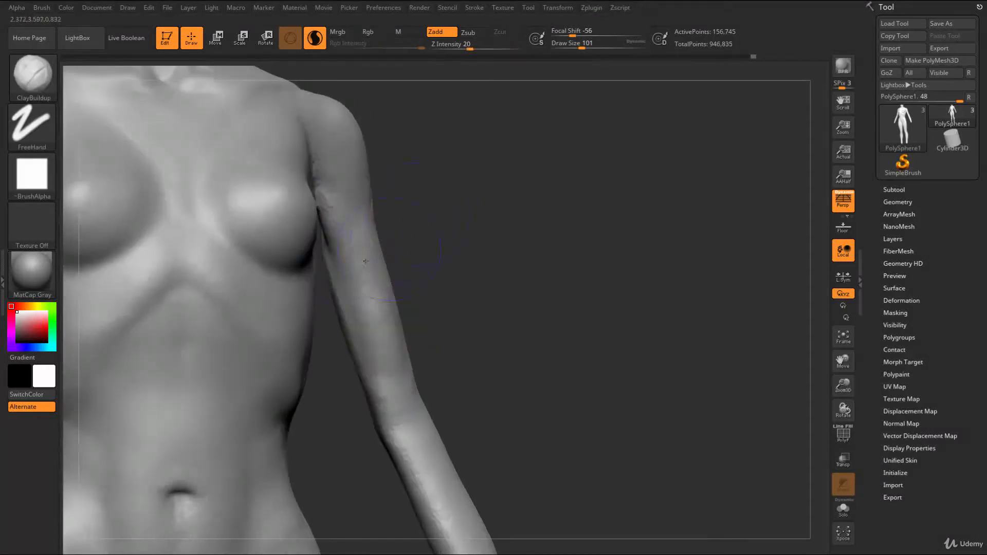
key("shift")
mouse_move(427, 355)
left_mouse_down()
mouse_move(451, 352)
mouse_move(431, 431)
left_mouse_up()
Build up the triceps on the back of the upper arms with ClayBuildup
mouse_move(473, 399)
left_mouse_down("alt")
mouse_move(425, 271)
mouse_move(293, 247)
mouse_move(247, 223)
mouse_move(253, 340)
mouse_move(267, 383)
left_mouse_up("alt")
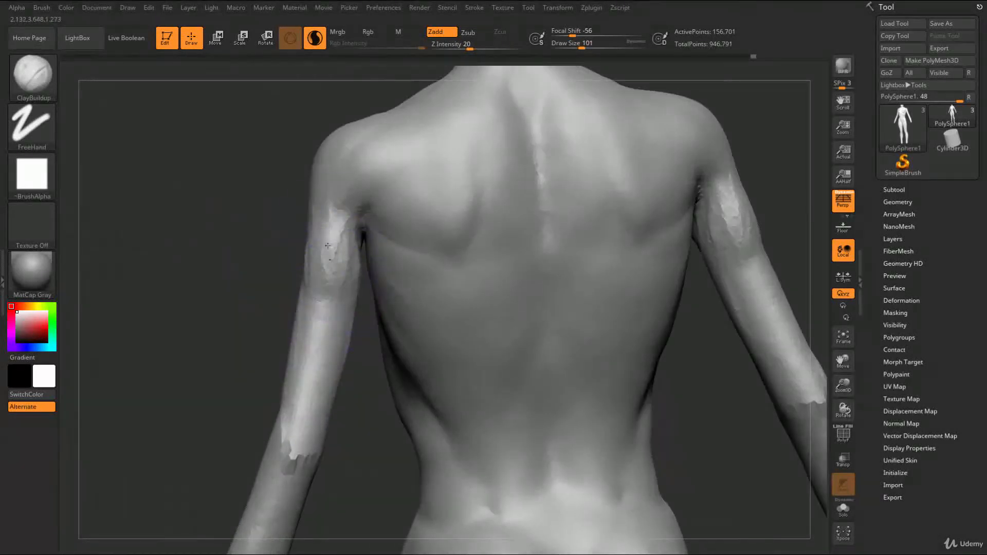
mouse_move(337, 304)
left_mouse_down("alt")
mouse_move(342, 286)
mouse_move(329, 329)
mouse_move(332, 294)
left_mouse_up("alt")
left_click_drag(324, 334, 348, 269, "shift")
mouse_move(221, 411)
left_mouse_down()
mouse_move(339, 394)
mouse_move(441, 332)
mouse_move(320, 350)
mouse_move(334, 355)
left_mouse_up()
Thicken the upper arms from the armpits to the elbows with the Inflat brush at draw size 177
mouse_move(496, 430)
left_mouse_down()
mouse_move(545, 419)
mouse_move(491, 257)
left_mouse_up()
mouse_move(452, 298)
left_mouse_down("shift")
mouse_move(474, 300)
mouse_move(489, 381)
mouse_move(460, 309)
mouse_move(462, 325)
left_mouse_up("shift")
key("s")
left_click(444, 295)
key("s")
left_click(450, 292)
key("b")
key("i")
key("n")
key("n")
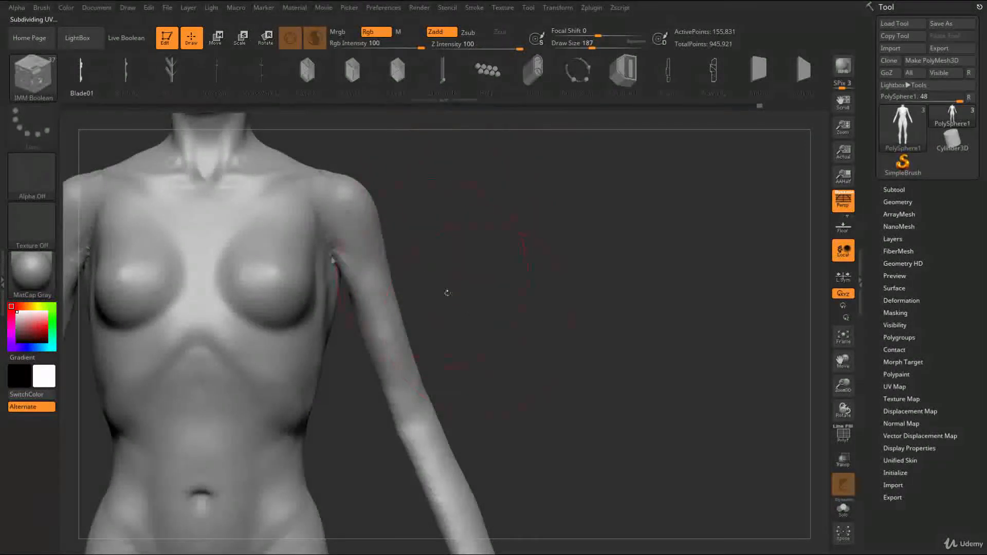
key("b")
key("i")
key("n")
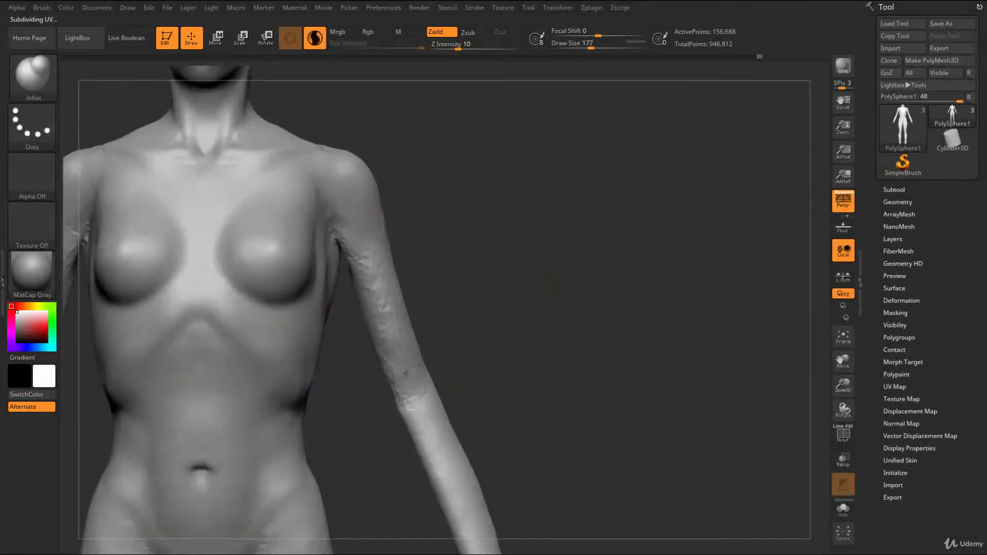
mouse_move(447, 318)
left_mouse_down()
mouse_move(361, 281)
mouse_move(372, 300)
mouse_move(368, 355)
left_mouse_up()
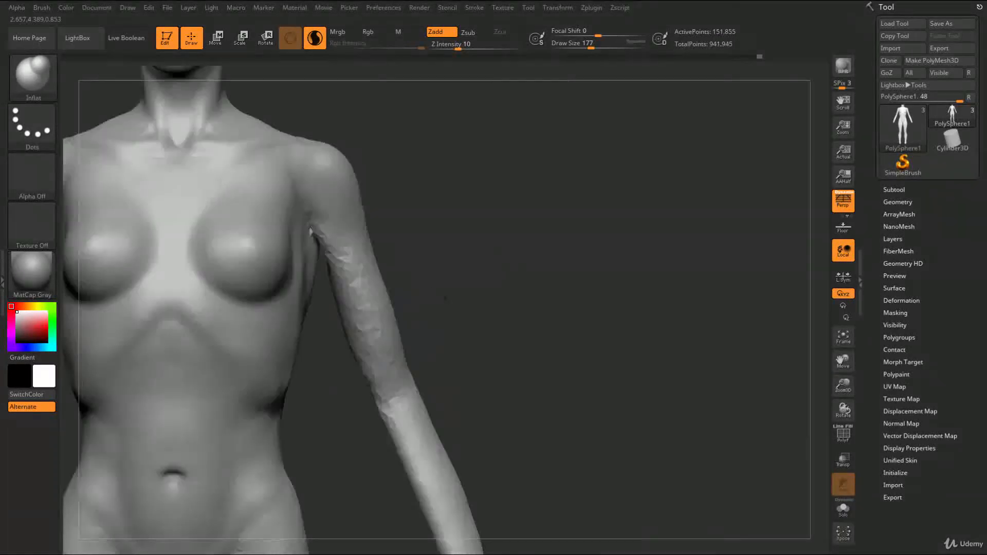
Set the draw size to 112 and activate the ClayBuildup brush
key("s")
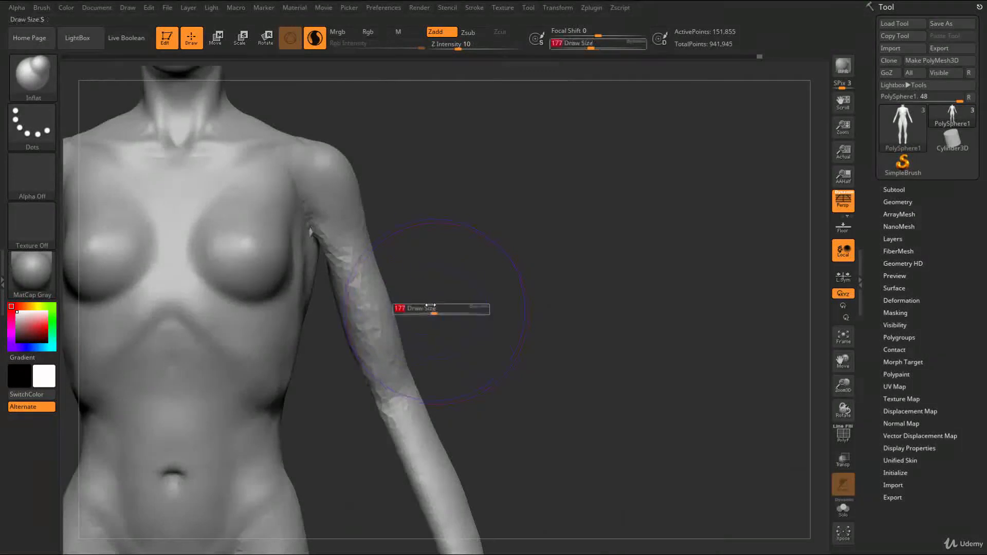
key("b")
key("c")
key("b")
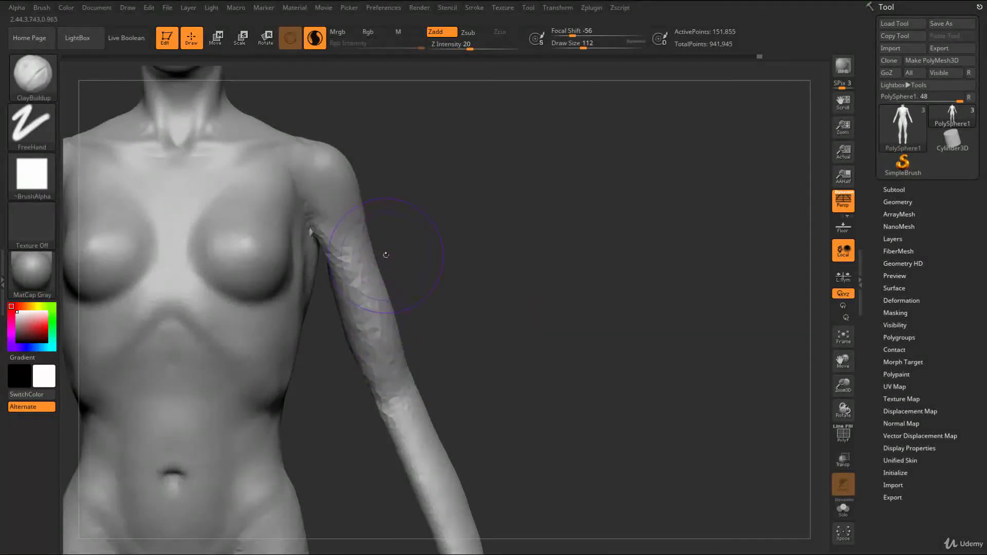
key("b")
key("i")
key("b")
left_click_drag(371, 281, 381, 293)
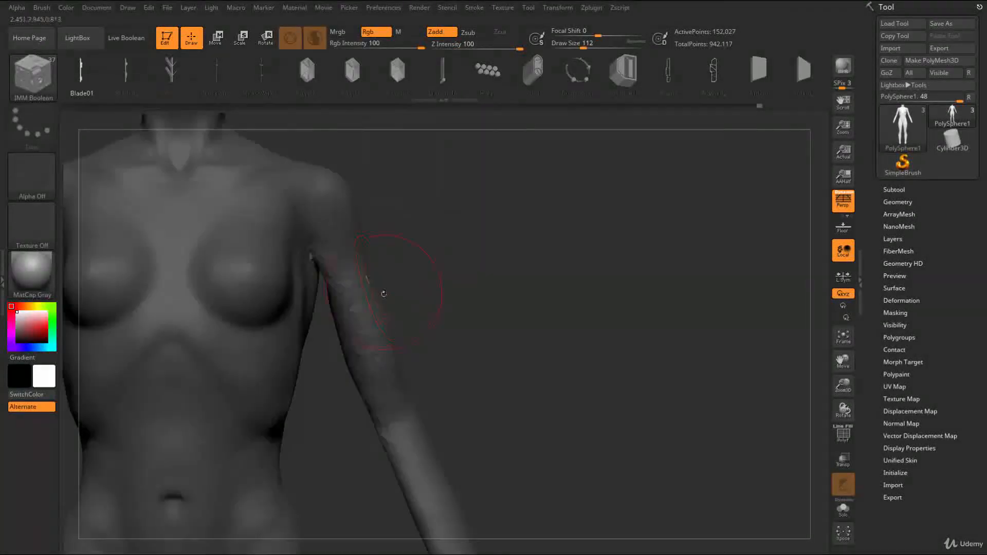
Rework the inflated upper arms below the deltoids with ClayBuildup at draw size 112
key("b")
key("c")
key("b")
left_click_drag(433, 254, 462, 289, "ctrl")
left_click_drag(425, 249, 370, 247)
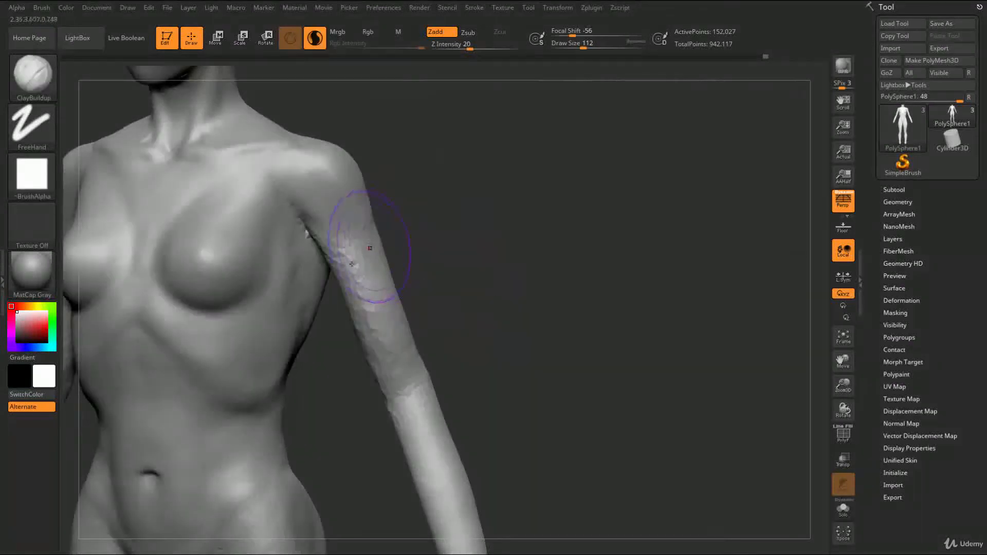
left_click_drag(397, 316, 424, 303)
mouse_move(374, 267)
left_mouse_down("shift")
mouse_move(388, 354)
mouse_move(471, 331)
mouse_move(422, 331)
mouse_move(427, 291)
mouse_move(442, 332)
left_mouse_up("shift")
left_click_drag(410, 270, 419, 309, "alt")
mouse_move(457, 178)
left_mouse_down()
mouse_move(418, 185)
mouse_move(445, 236)
mouse_move(457, 206)
left_mouse_up()
Build up the front deltoids above the armpits with ClayBuildup at draw size 80
key("s")
left_click_drag(341, 234, 341, 235)
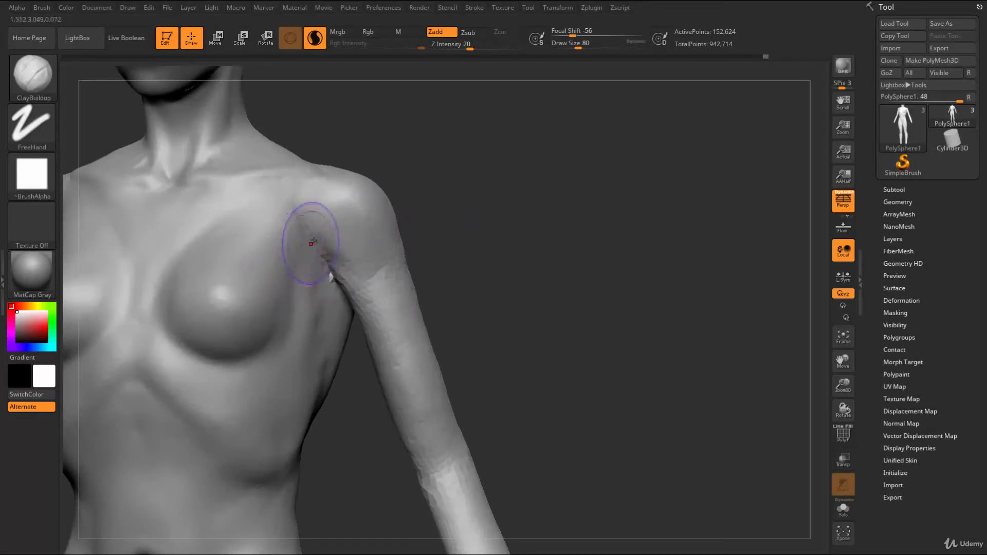
left_click_drag(325, 202, 342, 210)
mouse_move(307, 190)
left_mouse_down()
mouse_move(351, 207)
mouse_move(339, 225)
left_mouse_up()
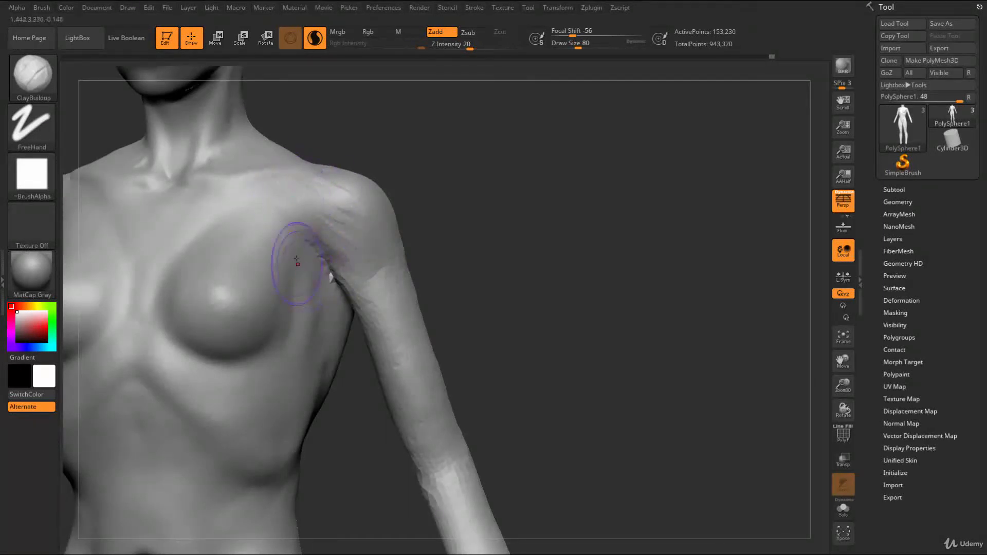
mouse_move(328, 291)
right_mouse_down()
mouse_move(360, 295)
mouse_move(335, 274)
right_mouse_up()
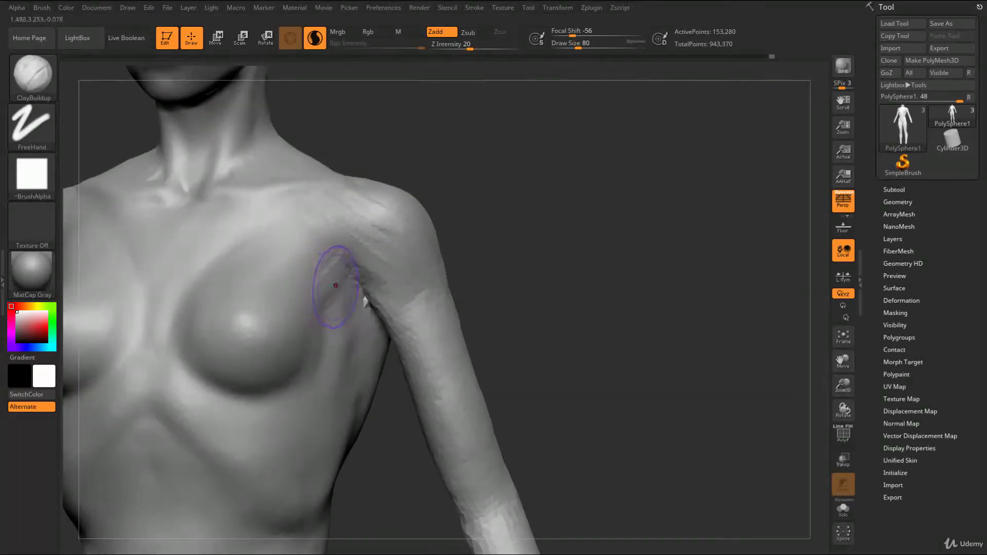
Stroke ClayBuildup at draw size 80 from the upper chest to the armpits to form the pectoral attachment
left_click_drag(326, 285, 330, 280)
left_click_drag(307, 235, 341, 280)
left_click_drag(274, 230, 342, 275)
left_click_drag(287, 232, 343, 261)
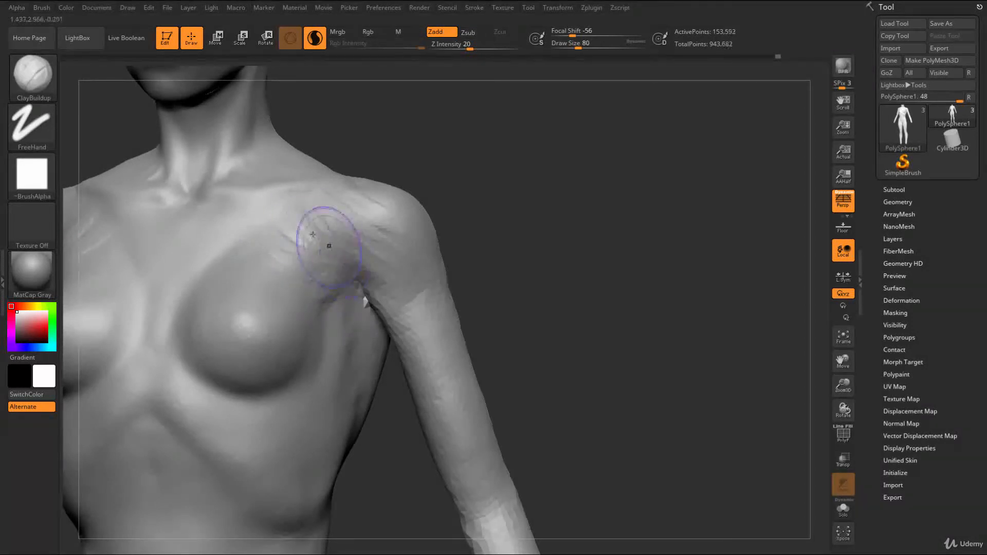
mouse_move(325, 208)
left_mouse_down()
mouse_move(366, 280)
mouse_move(403, 262)
left_mouse_up()
Carve the crease between the chest and the front deltoids down to the armpits with DamStandard
left_click_drag(474, 232, 478, 256)
key("b")
key("d")
key("s")
left_click_drag(304, 208, 277, 257)
mouse_move(380, 285)
left_mouse_down()
mouse_move(294, 264)
mouse_move(303, 296)
mouse_move(346, 354)
left_mouse_up()
Build up the transition from the chest to the armpits with ClayBuildup at draw size 80 and smooth it
mouse_move(483, 251)
left_mouse_down("alt")
mouse_move(506, 189)
mouse_move(549, 204)
mouse_move(551, 220)
mouse_move(525, 254)
mouse_move(594, 348)
left_mouse_up("alt")
key("b")
key("c")
key("b")
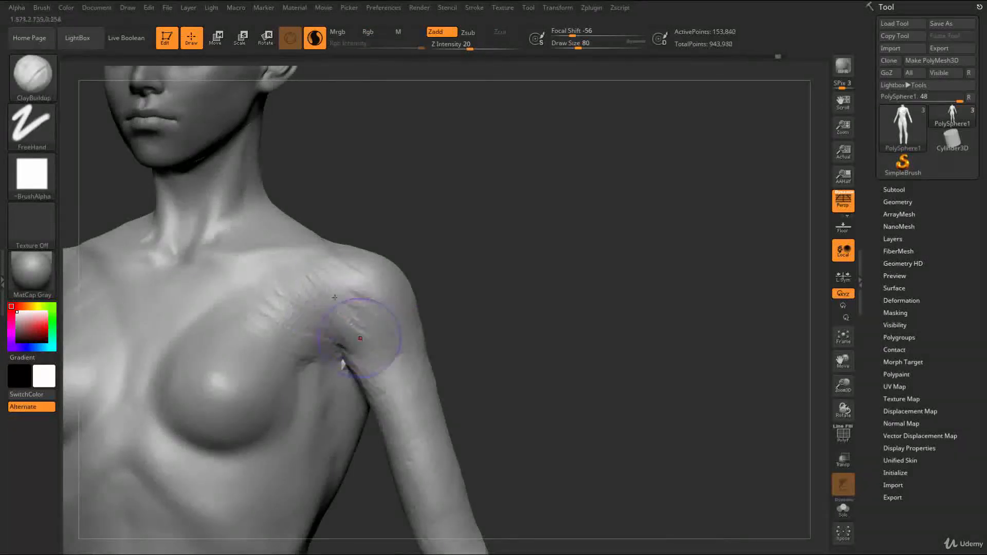
left_click_drag(356, 348, 301, 358)
left_click_drag(300, 354, 291, 333, "shift")
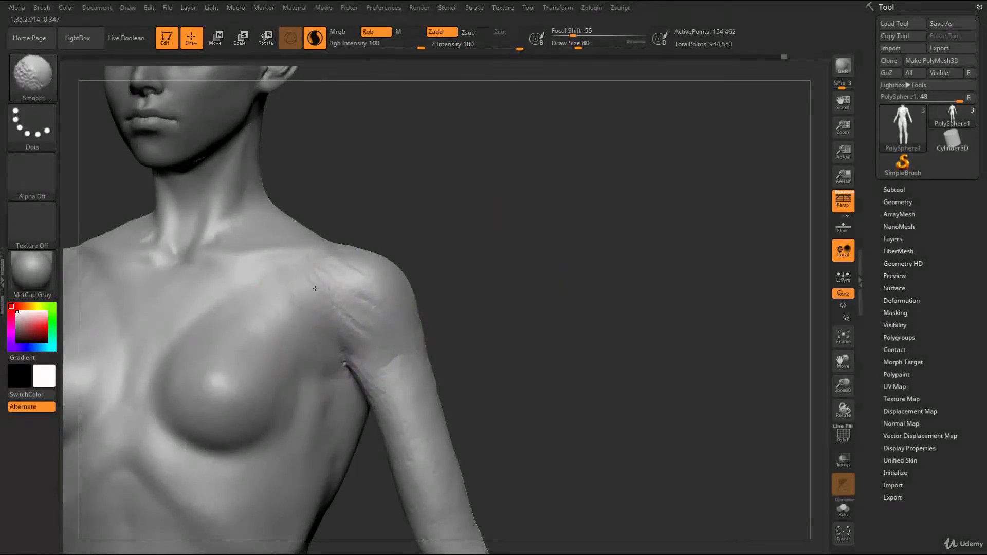
right_click_drag(303, 334, 330, 284)
mouse_move(330, 284)
left_mouse_down()
mouse_move(377, 297)
mouse_move(362, 316)
left_mouse_up()
right_click_drag(488, 320, 378, 326)
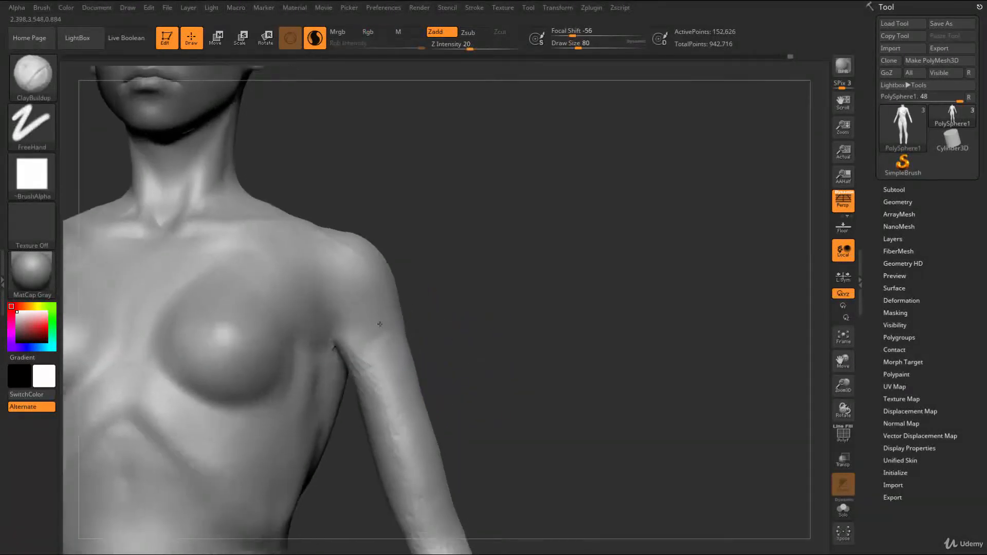
Carve the crease below the front deltoids and around the shoulders with DamStandard
key("b")
key("d")
key("s")
left_click_drag(324, 291, 383, 316)
right_click_drag(464, 354, 446, 343)
left_click_drag(366, 311, 399, 320, "shift")
right_click_drag(472, 340, 437, 314)
left_click_drag(309, 235, 372, 280)
right_click_drag(467, 302, 447, 297)
left_click_drag(341, 261, 371, 277, "shift")
right_click_drag(466, 277, 385, 325)
Build up the upper arms from below the armpits with ClayBuildup at draw size 80 and smooth them
key("b")
key("c")
key("b")
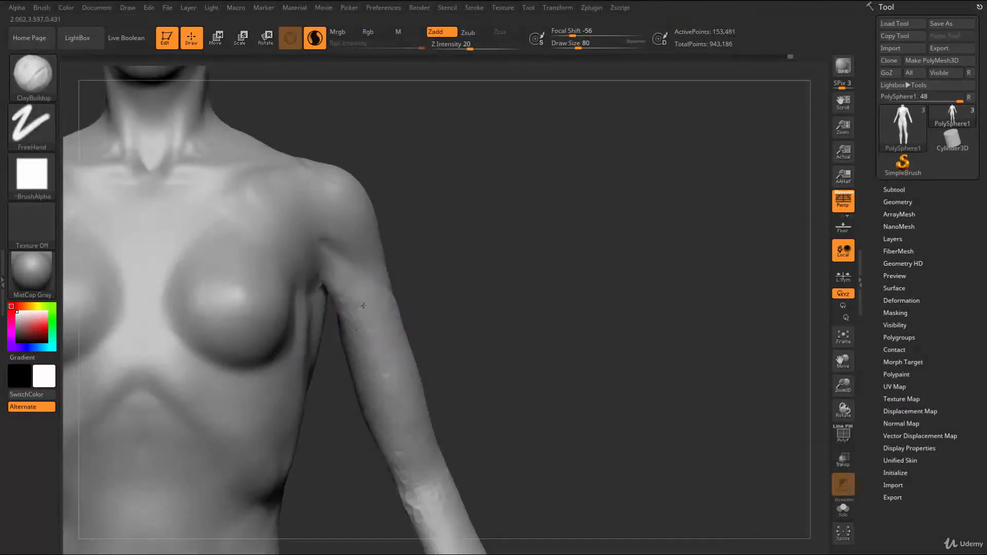
right_click_drag(453, 316, 453, 191)
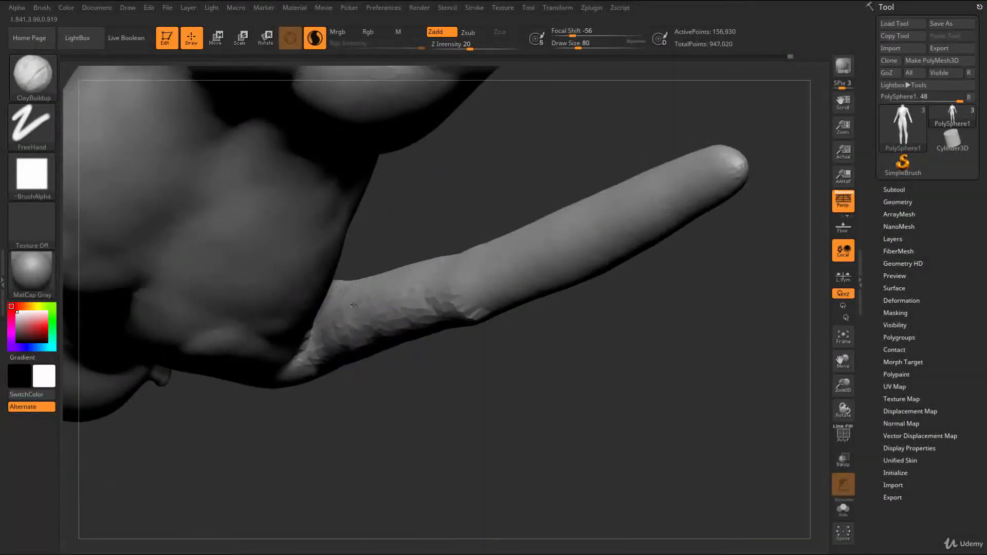
left_click_drag(351, 302, 371, 308, "shift")
right_click_drag(452, 216, 442, 339)
left_click_drag(371, 257, 393, 317, "shift")
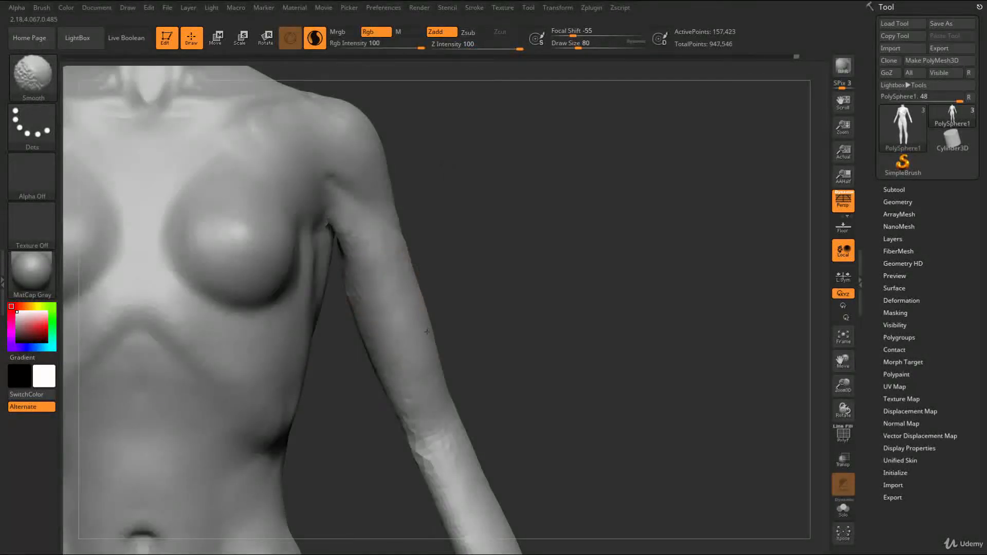
right_click_drag(446, 355, 486, 315, "ctrl")
mouse_move(486, 314)
right_mouse_down()
mouse_move(476, 295)
mouse_move(502, 333)
mouse_move(532, 344)
right_mouse_up()
Reshape the tops of the shoulders around the outer collarbone ends with the Move brush
key("bracketright")
key("bracketright")
key("bracketright")
mouse_move(306, 273)
left_mouse_down()
mouse_move(307, 242)
mouse_move(289, 223)
left_mouse_up()
mouse_move(435, 206)
right_mouse_down("alt")
mouse_move(464, 245)
mouse_move(417, 278)
right_mouse_up("alt")
key("s")
mouse_move(353, 287)
left_mouse_down()
mouse_move(366, 287)
mouse_move(379, 258)
left_mouse_up()
key("b")
key("m")
key("v")
right_click_drag(378, 261, 395, 270)
key("s")
left_click_drag(390, 272, 375, 269)
mouse_move(376, 265)
right_mouse_down()
mouse_move(398, 282)
mouse_move(377, 251)
right_mouse_up()
Add volume at the outer collarbone ends with ClayBuildup at draw size 49 and smooth it
key("b")
key("c")
key("b")
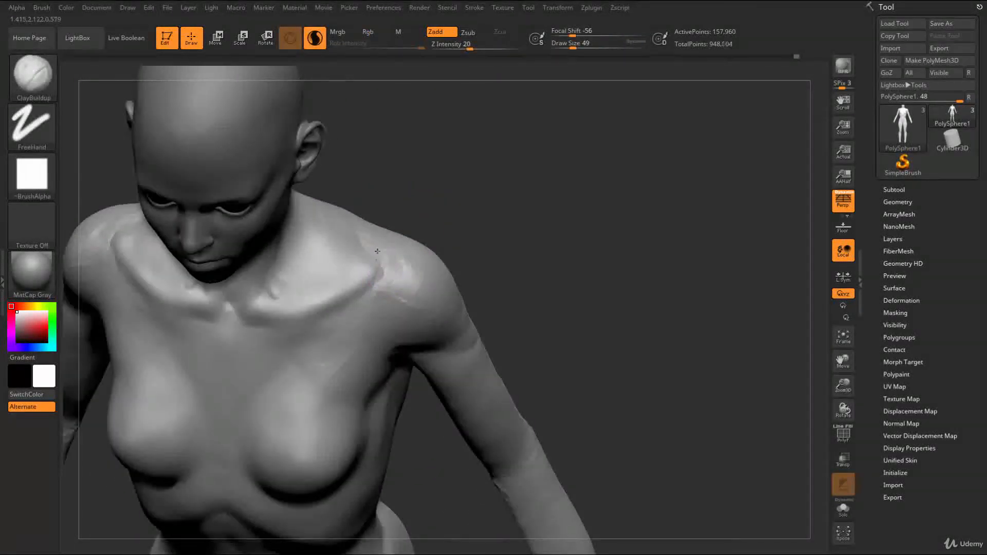
key("shift")
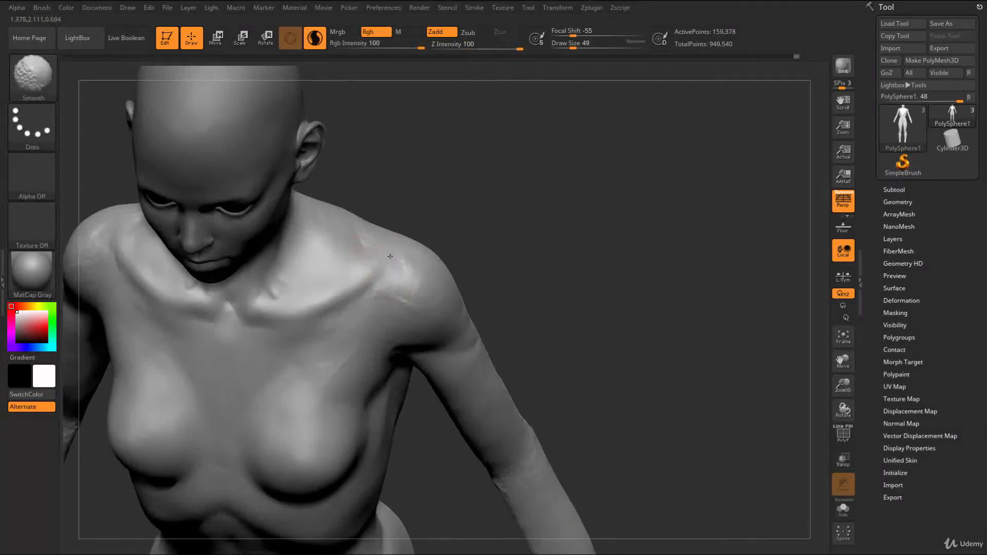
left_click_drag(390, 256, 386, 261, "shift")
Adjust the top outline of the shoulders with the Move brush at draw size 65
right_click_drag(433, 221, 378, 259)
key("s")
mouse_move(379, 259)
left_mouse_down()
mouse_move(368, 235)
mouse_move(395, 257)
left_mouse_up()
key("b")
key("m")
key("v")
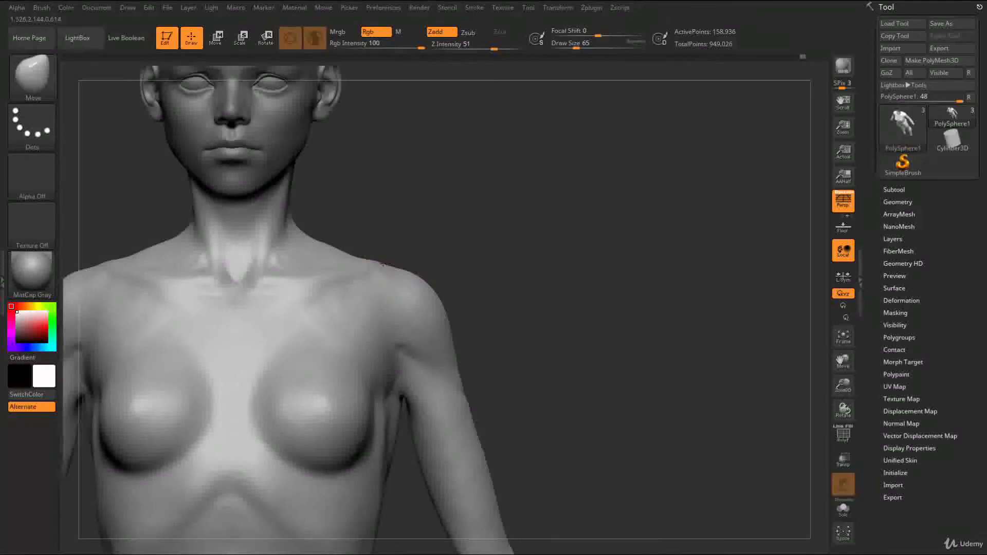
key("s")
left_click_drag(388, 262, 384, 262)
mouse_move(381, 261)
left_mouse_down()
mouse_move(431, 219)
mouse_move(434, 262)
mouse_move(367, 303)
left_mouse_up()
Build up the upper chest below the collarbones with ClayBuildup at draw size 80
key("s")
key("b")
key("c")
key("b")
mouse_move(280, 297)
left_mouse_down()
mouse_move(298, 304)
mouse_move(321, 295)
mouse_move(289, 293)
mouse_move(313, 294)
left_mouse_up()
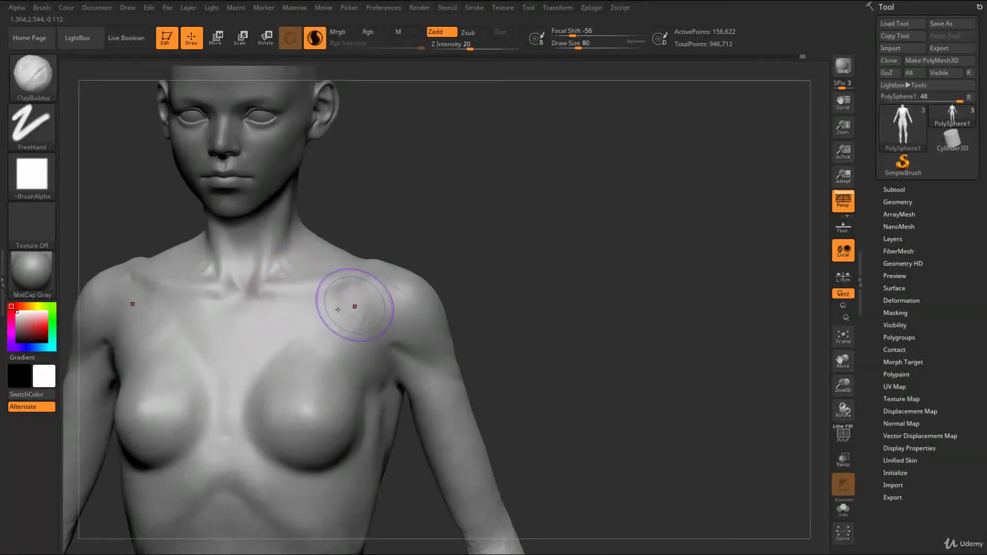
Carve the hollows below the outer collarbones with DamStandard at draw size 39 and soften them with ClayBuildup and smoothing
key("b")
key("d")
key("s")
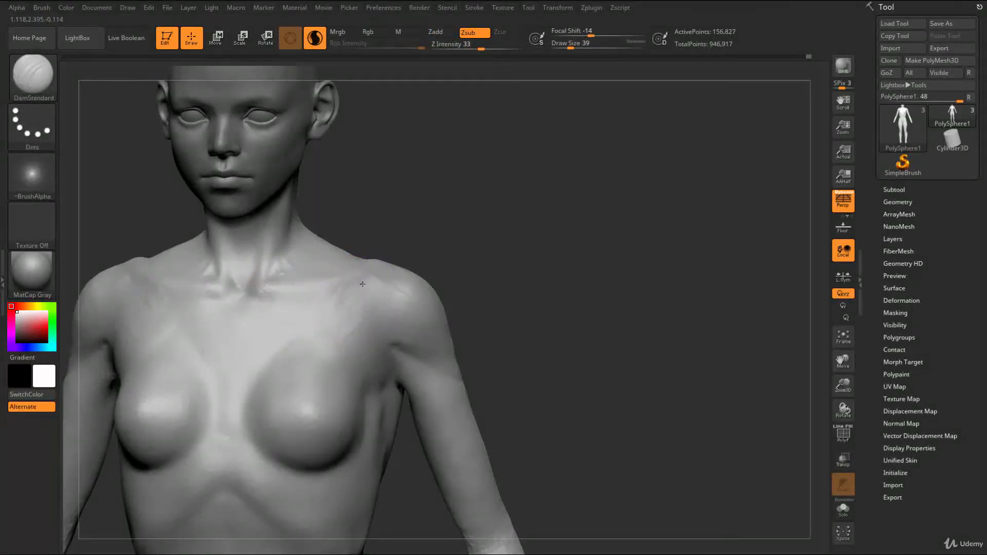
key("b")
key("c")
key("b")
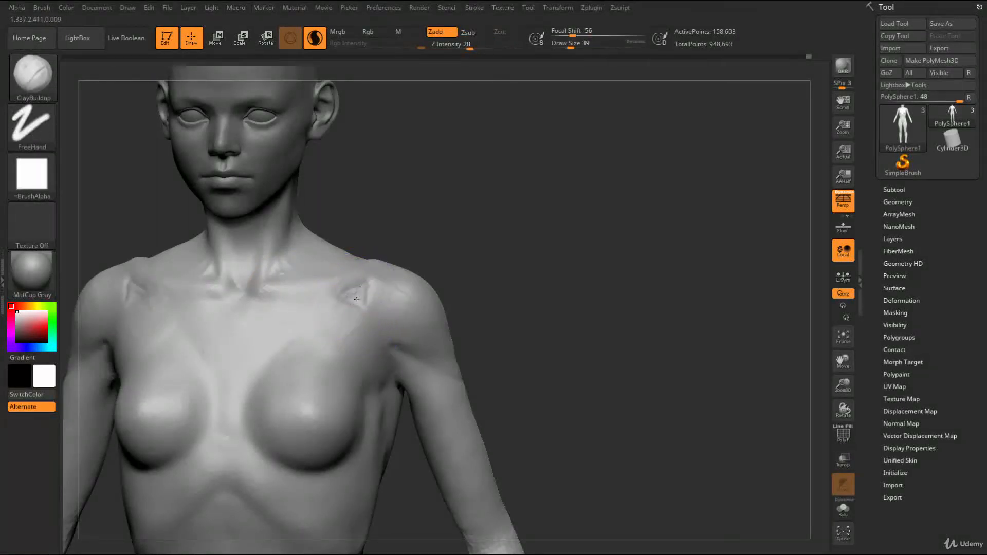
key("shift")
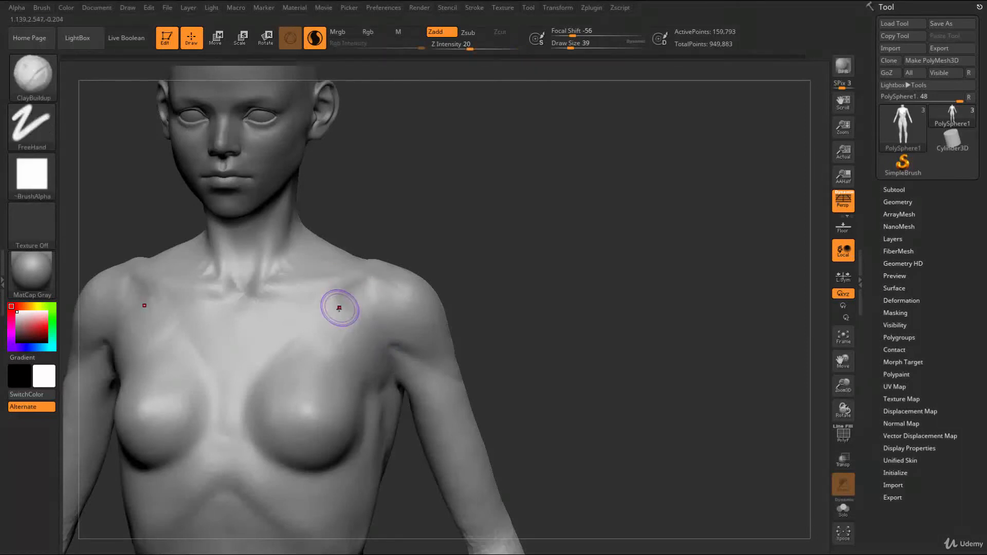
key("shift")
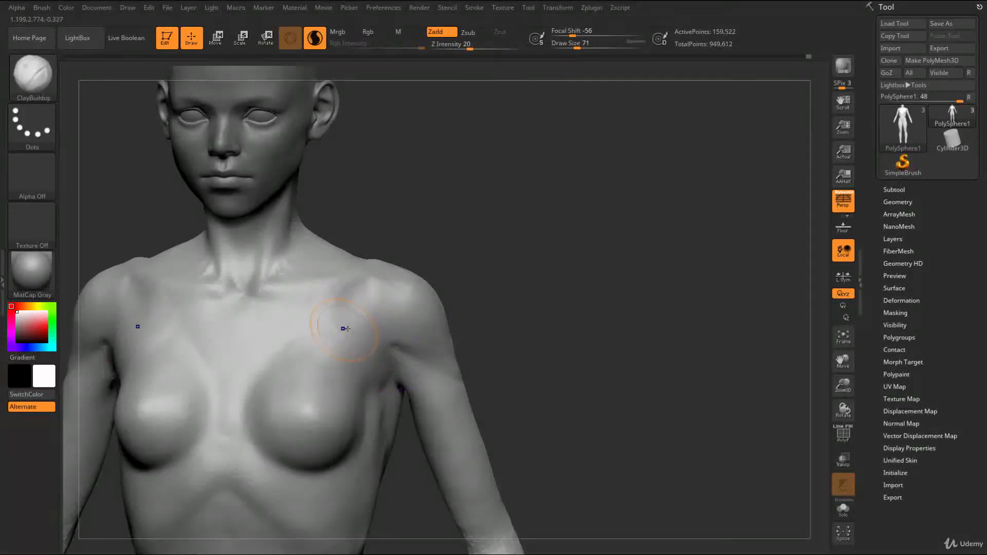
left_click_drag(377, 305, 394, 299, "shift")
Define the creases between the chest and the arms at the front of the armpits with DamStandard
mouse_move(483, 278)
left_mouse_down("shift")
mouse_move(434, 288)
mouse_move(428, 315)
left_mouse_up("shift")
left_click_drag(515, 328, 529, 328, "shift")
left_click_drag(529, 327, 462, 277, "alt")
mouse_move(463, 277)
left_mouse_down("shift")
mouse_move(480, 274)
mouse_move(483, 291)
mouse_move(460, 300)
left_mouse_up("shift")
key("b")
key("d")
key("s")
left_click_drag(350, 341, 358, 373)
left_click_drag(457, 329, 480, 329)
key("s")
left_click_drag(352, 331, 360, 330)
left_click_drag(452, 329, 397, 329)
Adjust the front armpit area beside the deltoids with the Move brush at draw size 120
key("b")
key("m")
key("v")
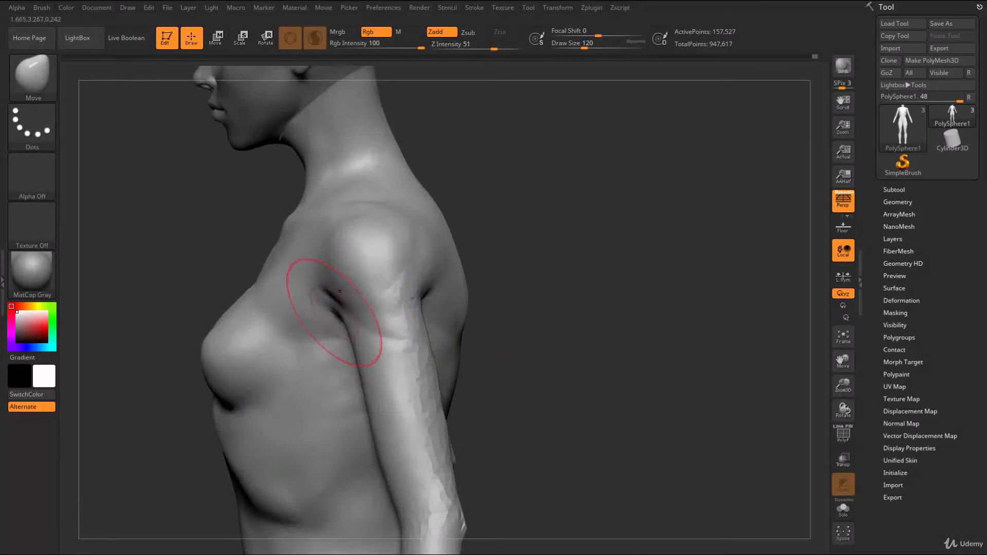
left_click_drag(478, 321, 439, 321)
Build up the rear deltoids with ClayBuildup at draw size 80 and smooth them into the upper arms
key("b")
key("c")
key("b")
left_click_drag(389, 303, 350, 289)
key("bracketleft")
key("bracketleft")
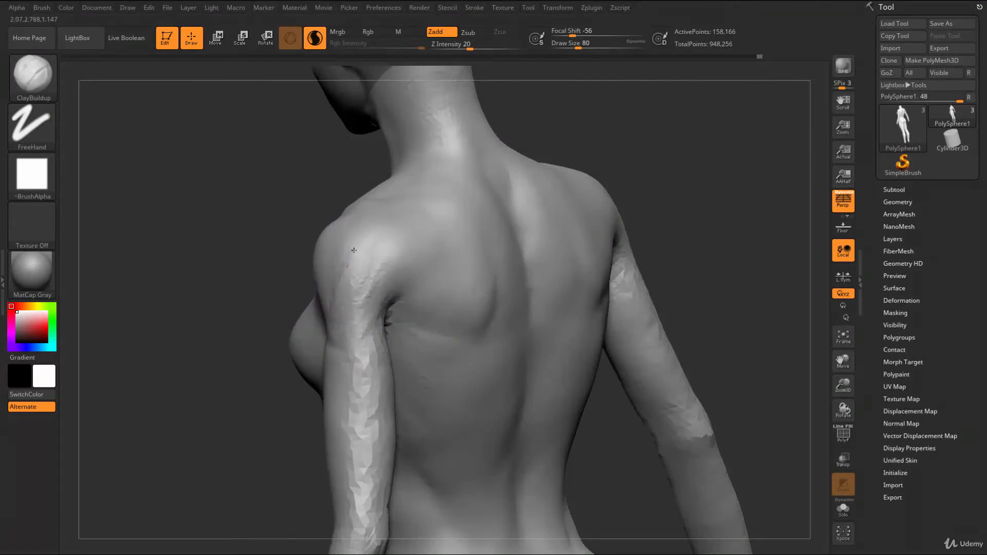
key("shift")
Build up the elbows and upper forearms with ClayBuildup at draw size 116
mouse_move(278, 429)
left_mouse_down("alt")
mouse_move(271, 401)
mouse_move(260, 405)
mouse_move(257, 424)
mouse_move(287, 424)
mouse_move(414, 359)
mouse_move(388, 286)
mouse_move(360, 291)
mouse_move(374, 393)
left_mouse_up("alt")
key("s")
left_click_drag(399, 331, 561, 336, "shift")
mouse_move(310, 342)
left_mouse_down()
mouse_move(308, 329)
mouse_move(306, 349)
mouse_move(307, 294)
mouse_move(290, 401)
mouse_move(302, 374)
left_mouse_up()
left_click_drag(270, 449, 329, 451)
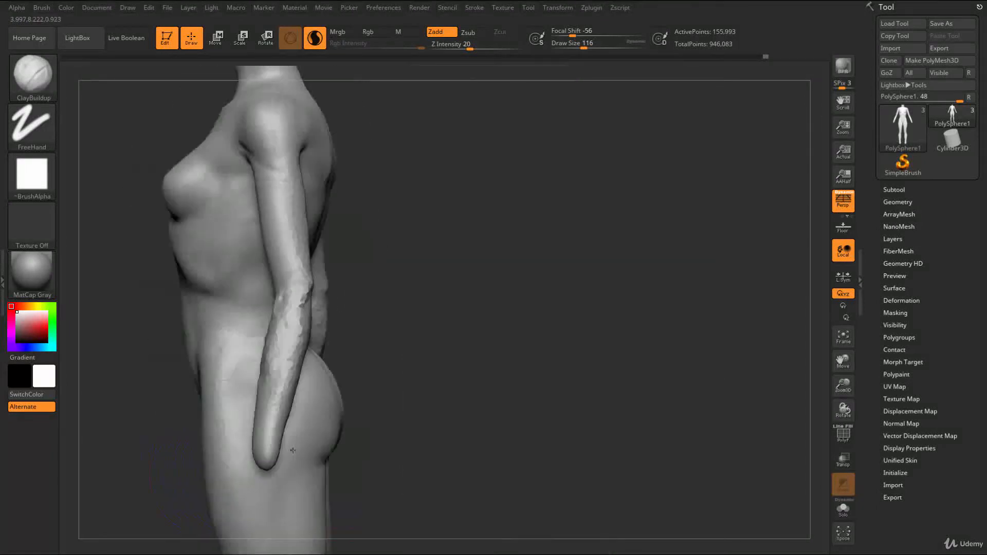
mouse_move(345, 360)
left_mouse_down()
mouse_move(334, 378)
mouse_move(253, 382)
mouse_move(268, 367)
left_mouse_up()
key("s")
left_click_drag(318, 311, 252, 325)
Bend the forearms forward from the elbows with the Move brush at draw size 112
key("b")
key("m")
key("v")
left_click_drag(255, 400, 342, 383)
key("s")
left_click_drag(379, 305, 392, 306)
mouse_move(411, 303)
left_mouse_down()
mouse_move(428, 301)
mouse_move(418, 301)
left_mouse_up()
left_click_drag(296, 304, 305, 312)
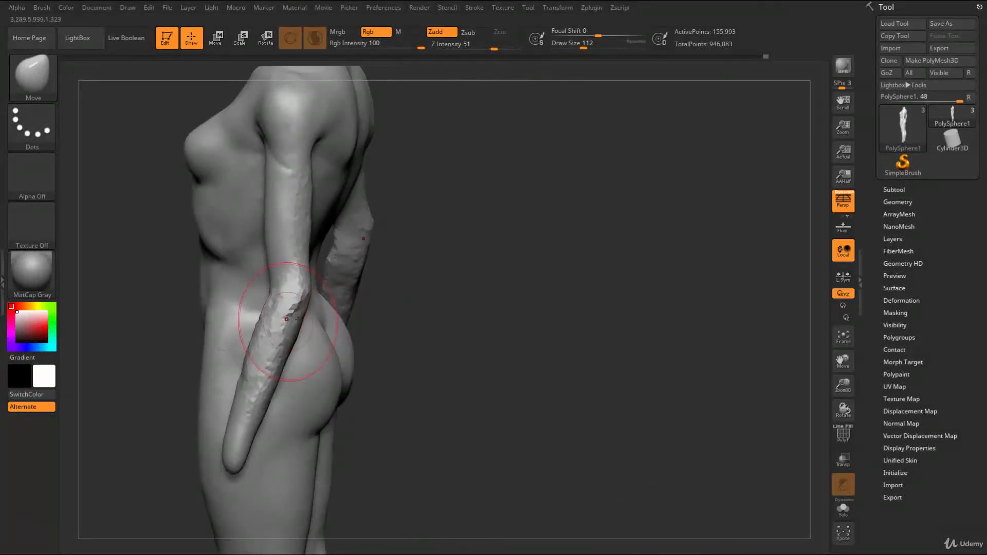
mouse_move(419, 304)
left_mouse_down()
mouse_move(219, 335)
mouse_move(232, 413)
mouse_move(298, 370)
left_mouse_up()
Carve the creases around the backs of the elbows with DamStandard and fill out the elbows with ClayBuildup at draw size 71
key("s")
mouse_move(319, 335)
left_mouse_down()
mouse_move(303, 311)
mouse_move(198, 293)
mouse_move(315, 396)
left_mouse_up()
key("b")
key("d")
key("s")
left_click_drag(379, 328, 377, 301)
key("b")
key("c")
key("b")
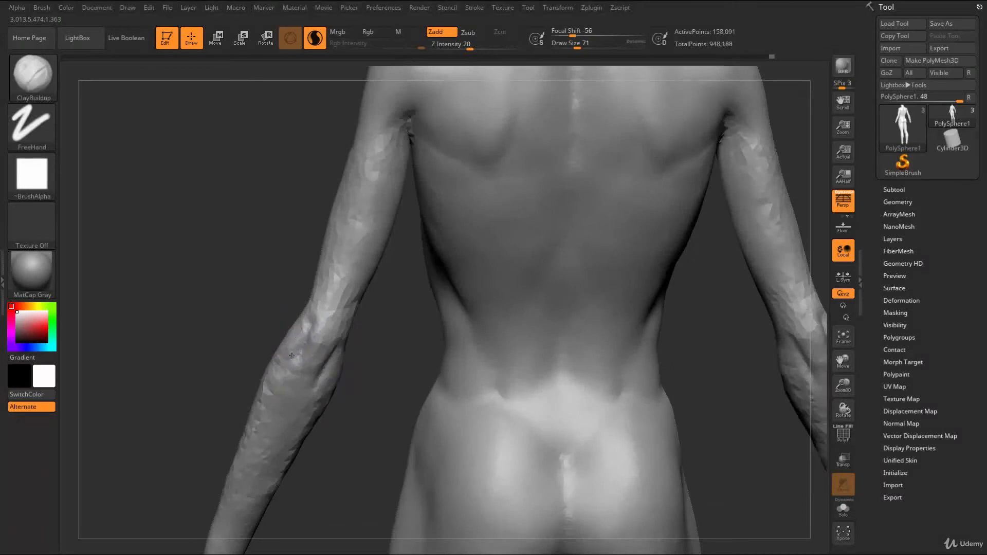
mouse_move(357, 390)
left_mouse_down()
mouse_move(389, 388)
mouse_move(401, 355)
left_mouse_up()
left_click_drag(401, 355, 368, 325)
Reshape the elbow and forearm outlines with the Move brush
key("s")
left_click_drag(307, 305, 328, 311)
key("b")
key("m")
key("v")
key("s")
left_click_drag(288, 343, 180, 320, "alt")
mouse_move(242, 308)
left_mouse_down("alt")
mouse_move(326, 333)
mouse_move(296, 346)
left_mouse_up("alt")
Build up the backs of the forearms below the elbows with ClayBuildup at draw size 90
key("s")
left_click_drag(286, 279, 293, 278)
key("b")
key("c")
key("b")
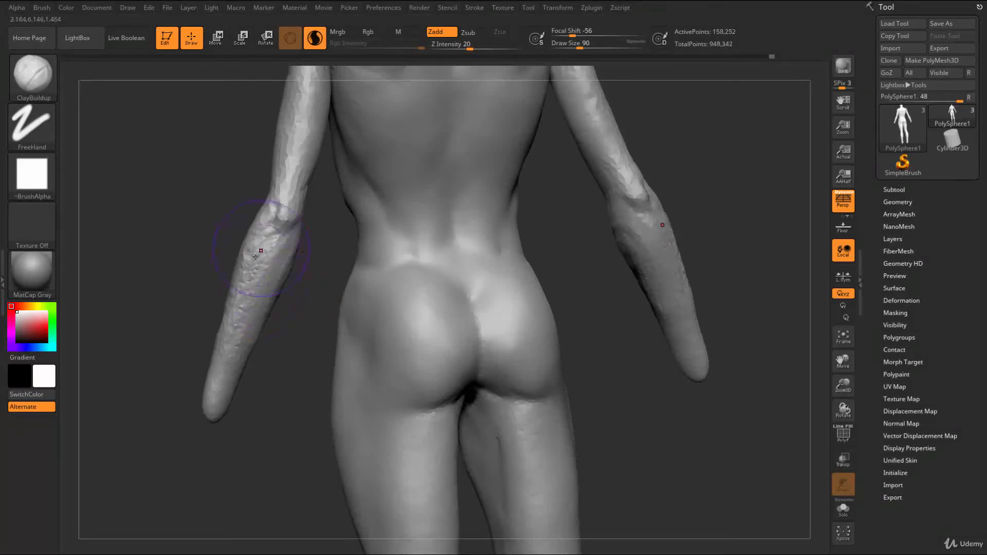
left_click_drag(189, 391, 345, 301)
left_click_drag(247, 257, 275, 278)
mouse_move(334, 262)
left_mouse_down()
mouse_move(263, 236)
mouse_move(275, 265)
left_mouse_up()
Add muscle volume to the front of the forearms from the elbow crease down with ClayBuildup at draw size 90
mouse_move(241, 226)
left_mouse_down()
mouse_move(229, 272)
mouse_move(267, 306)
left_mouse_up()
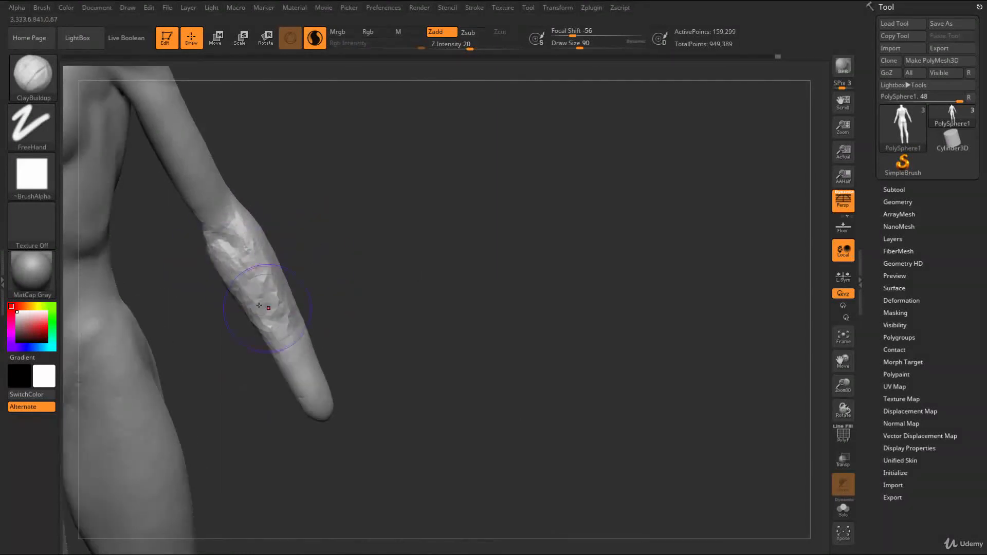
left_click_drag(222, 248, 262, 312, "shift")
left_click_drag(301, 344, 265, 318, "shift")
left_click_drag(285, 350, 289, 296)
mouse_move(345, 380)
left_mouse_down()
mouse_move(321, 383)
mouse_move(300, 357)
left_mouse_up()
Smooth the forearms and blend the inner elbows into the upper arms with ClayBuildup at draw size 90
mouse_move(360, 329)
left_mouse_down("alt")
mouse_move(388, 335)
mouse_move(471, 320)
mouse_move(526, 337)
mouse_move(509, 315)
mouse_move(534, 329)
left_mouse_up("alt")
left_click_drag(397, 237, 383, 211, "shift")
left_click_drag(458, 242, 411, 242)
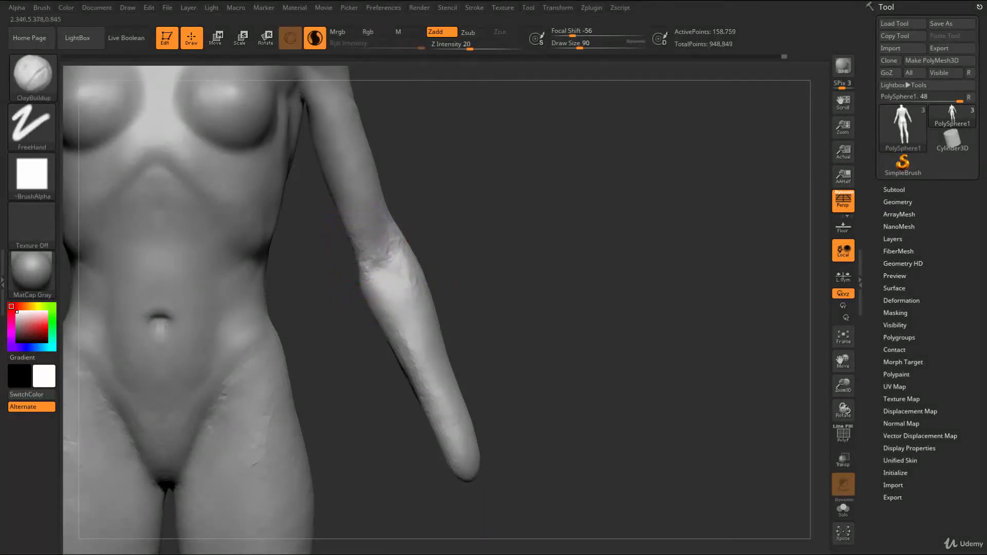
left_click_drag(452, 321, 452, 252, "alt")
left_click_drag(483, 288, 441, 288)
left_click_drag(427, 242, 426, 210, "alt")
left_click_drag(289, 253, 273, 268)
left_click_drag(495, 307, 510, 378, "alt")
left_click_drag(480, 243, 493, 301, "alt")
mouse_move(517, 220)
left_mouse_down("alt")
mouse_move(469, 275)
mouse_move(275, 257)
left_mouse_up("alt")
Reshape the outlines of the elbows and arms with the Move brush at draw size 124
key("s")
mouse_move(434, 268)
left_mouse_down()
mouse_move(441, 263)
mouse_move(402, 257)
left_mouse_up()
key("b")
key("m")
key("v")
left_click_drag(278, 275, 375, 263)
left_click_drag(527, 283, 558, 303, "alt")
left_click_drag(480, 522, 570, 398, "ctrl")
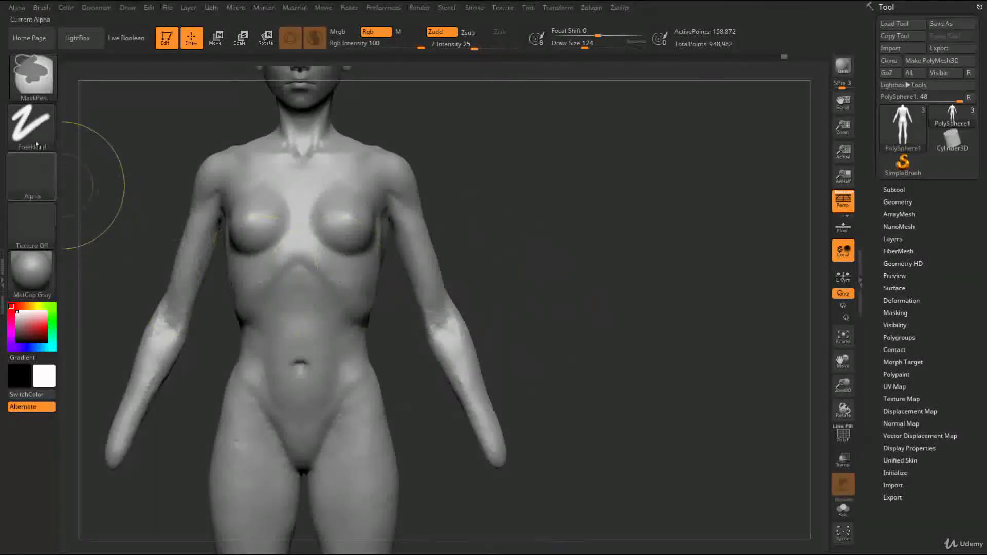
Set the mask stroke to Lasso, mask everything except the arms below the shoulders, and soften the mask edge
left_click(28, 129)
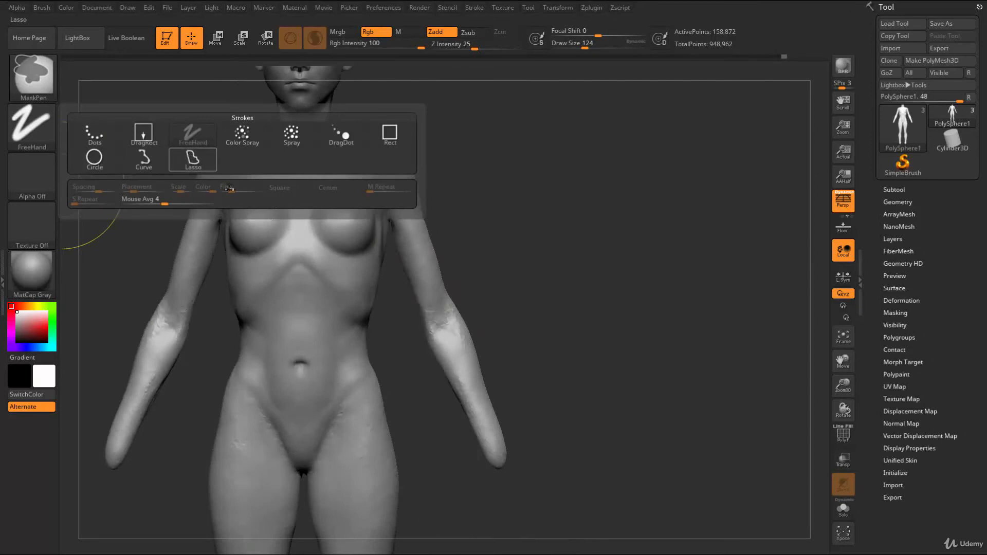
left_click(193, 160)
mouse_move(477, 511)
left_mouse_down("ctrl")
mouse_move(477, 308)
mouse_move(434, 220)
mouse_move(382, 206)
left_mouse_up("ctrl")
left_click(524, 302, "ctrl")
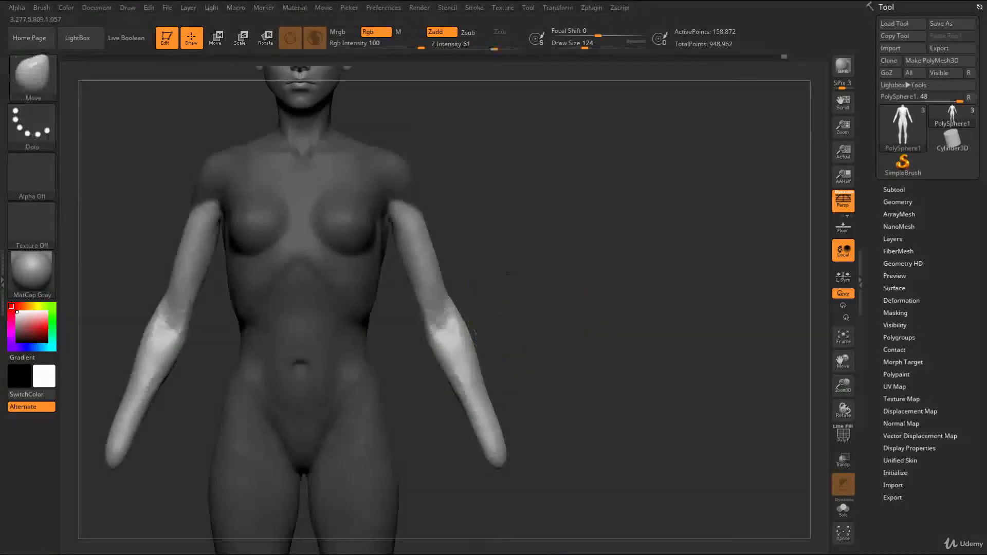
left_click_drag(509, 273, 446, 271)
left_click(414, 272, "ctrl")
left_click(412, 267, "ctrl")
left_click_drag(470, 237, 511, 251)
Place the transform gizmo on the upper arm, scale the unmasked arms up slightly, and move them inward toward the torso
key("r")
left_click_drag(404, 224, 445, 212)
left_click_drag(371, 167, 370, 164)
key("q")
mouse_move(555, 246)
left_mouse_down("alt")
mouse_move(492, 249)
mouse_move(472, 263)
mouse_move(524, 247)
left_mouse_up("alt")
key("r")
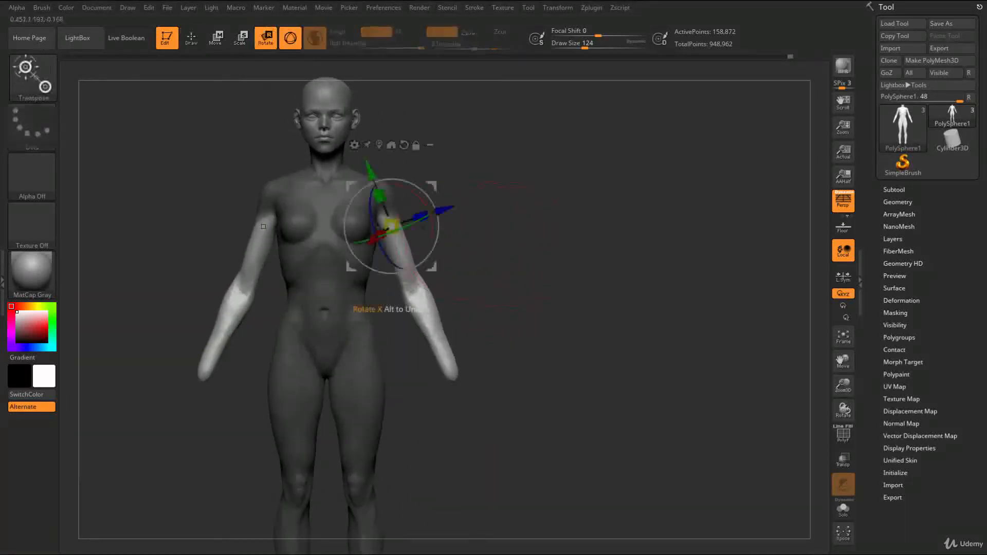
left_click_drag(390, 226, 392, 226)
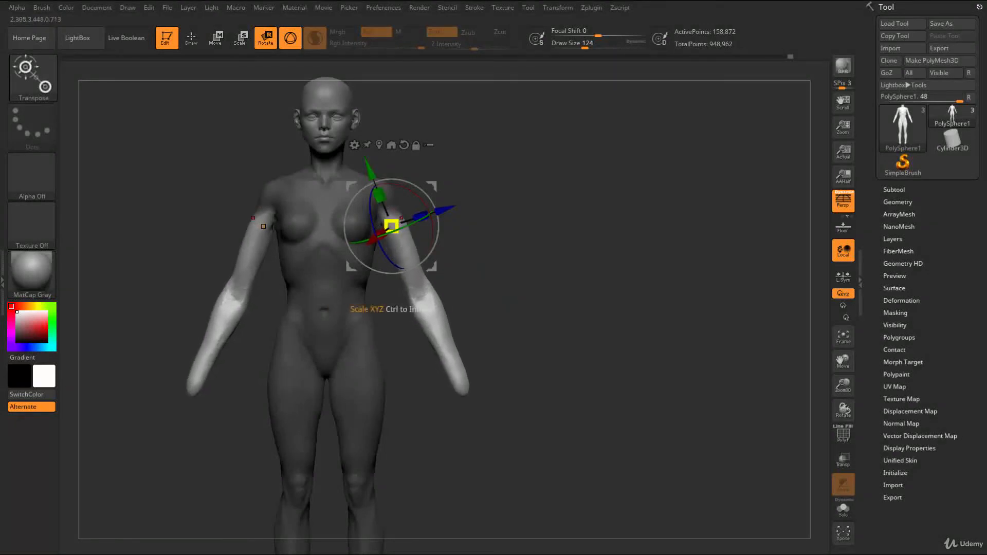
left_click_drag(446, 210, 439, 211)
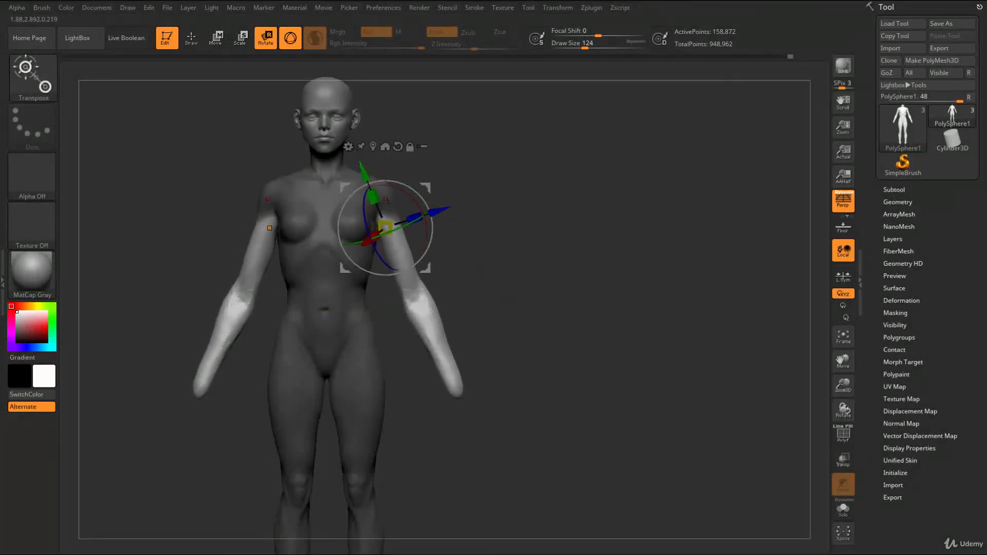
Shorten the unmasked arms slightly along their length and nudge them up into the shoulders
left_click_drag(378, 199, 379, 203)
key("w")
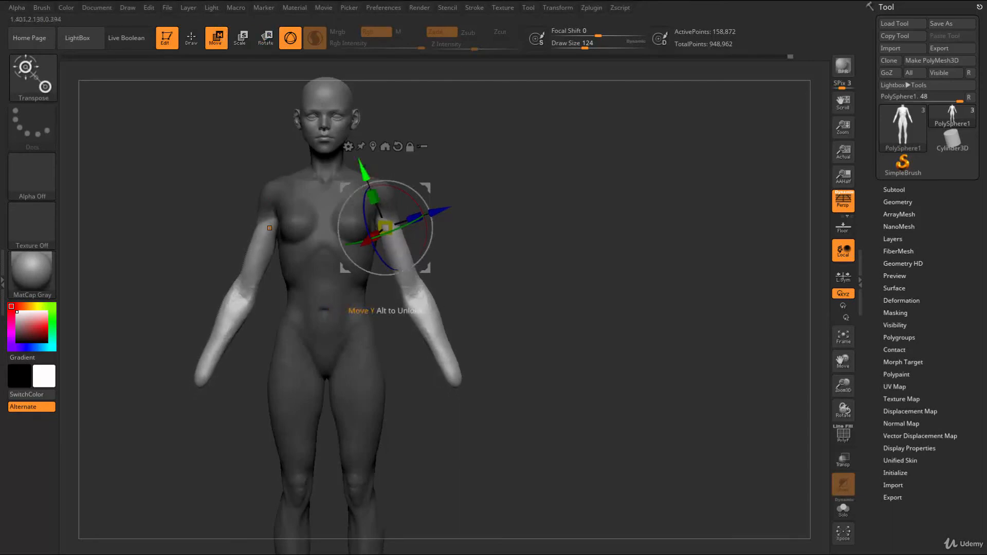
left_click_drag(363, 164, 361, 161)
key("e")
left_click_drag(439, 208, 442, 207)
key("q")
Clear the mask, build up the elbows and upper forearms with ClayBuildup at draw size 68, and smooth the strokes
right_click_drag(535, 286, 530, 257, "ctrl")
left_click_drag(530, 257, 476, 273)
right_click_drag(476, 273, 519, 309, "ctrl")
left_click_drag(519, 308, 548, 306, "ctrl")
left_click_drag(547, 306, 512, 280)
right_click_drag(512, 279, 522, 271, "ctrl")
mouse_move(522, 271)
left_mouse_down()
mouse_move(590, 286)
mouse_move(468, 283)
left_mouse_up()
key("s")
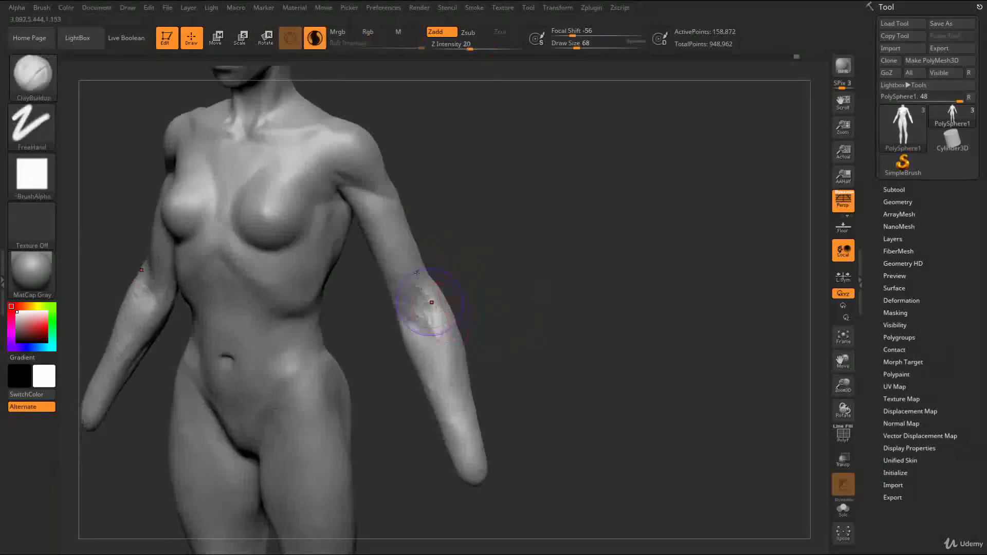
mouse_move(469, 305)
left_mouse_down()
mouse_move(431, 331)
mouse_move(464, 367)
left_mouse_up()
left_click_drag(535, 334, 478, 329)
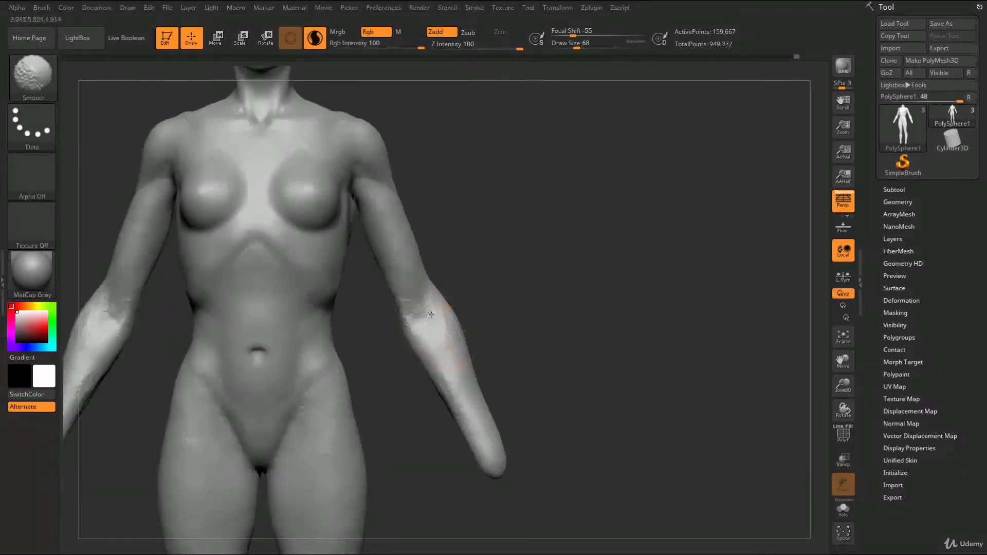
left_click_drag(452, 405, 460, 401, "shift")
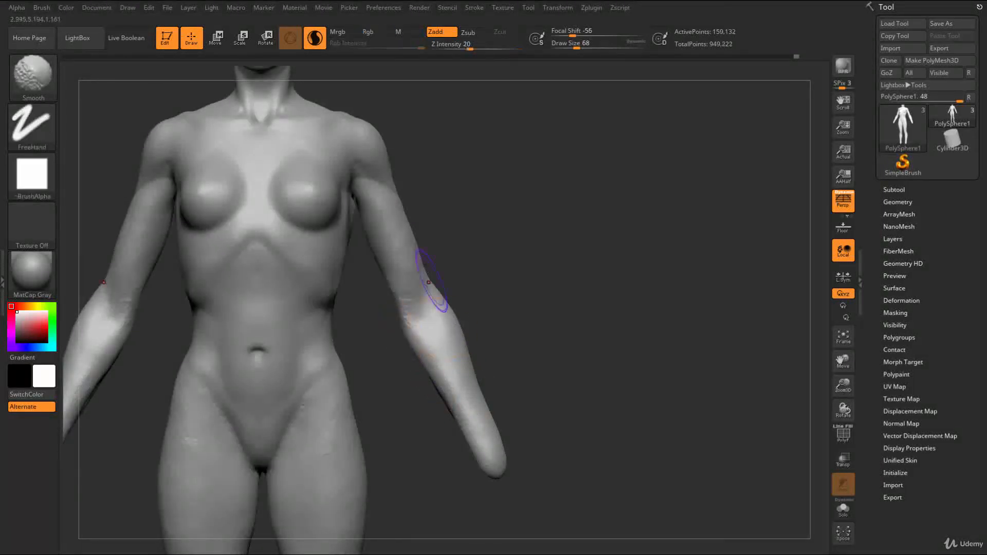
mouse_move(417, 175)
left_mouse_down("ctrl")
mouse_move(382, 195)
mouse_move(379, 281)
mouse_move(406, 309)
mouse_move(451, 275)
left_mouse_up("ctrl")
left_click_drag(440, 225, 433, 236, "ctrl")
Adjust the outlines of the upper arms and outer forearms with the Move brush at draw size 104
key("s")
key("b")
key("m")
key("v")
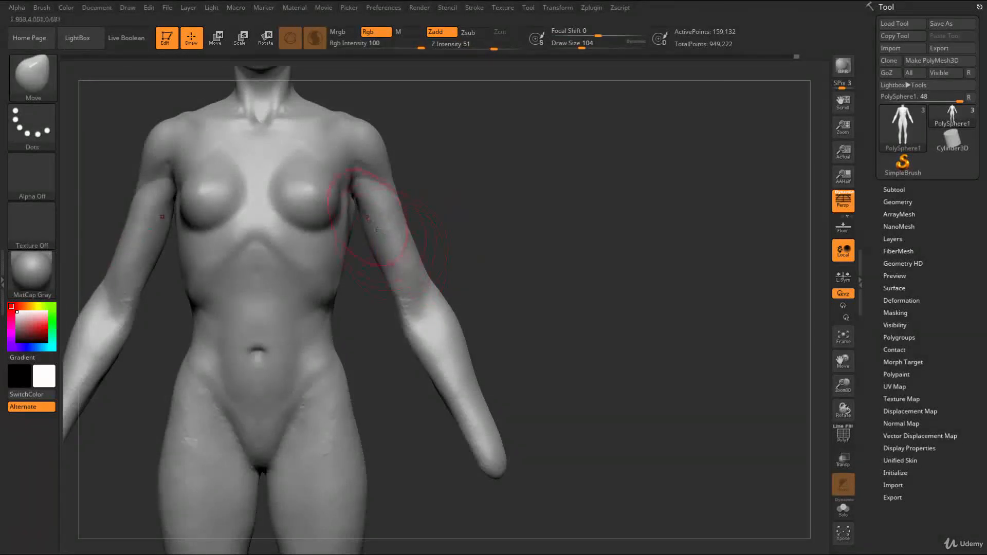
left_click_drag(489, 311, 461, 268, "alt")
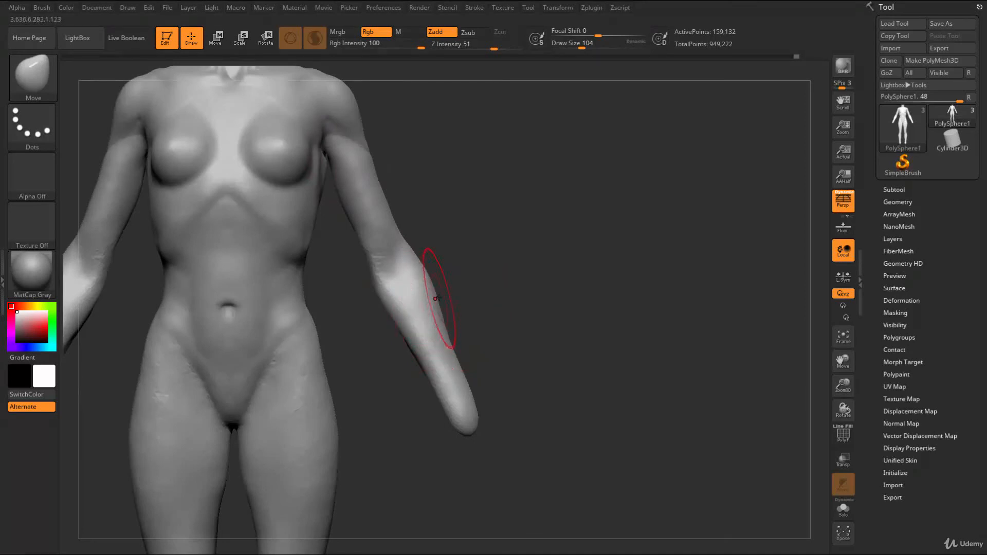
left_click_drag(455, 272, 476, 279)
Mark the inner and outer forearm muscles with painted masks at draw size 59 and clear the masks
key("s")
left_click_drag(407, 288, 419, 288)
key("b")
key("c")
key("b")
key("ctrl")
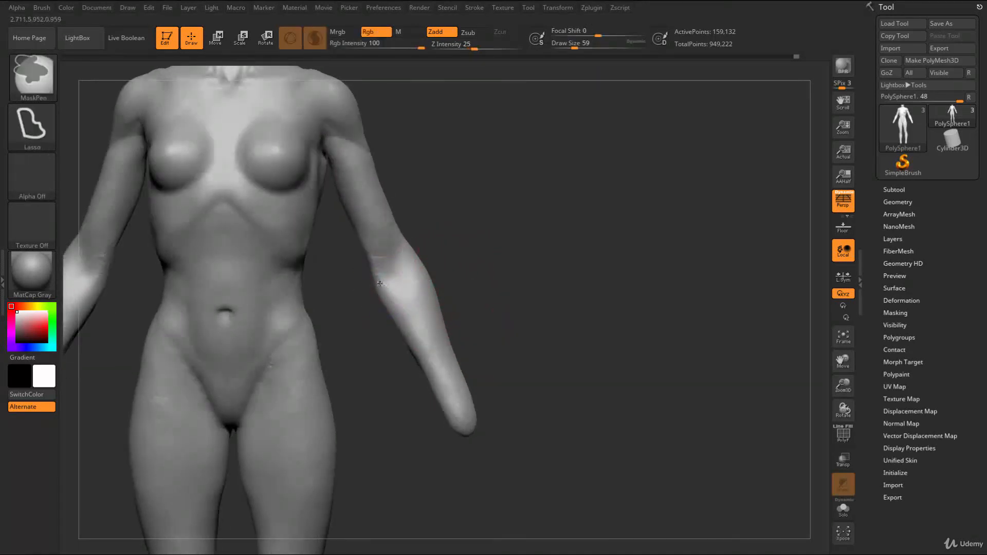
left_click_drag(395, 268, 381, 276, "ctrl")
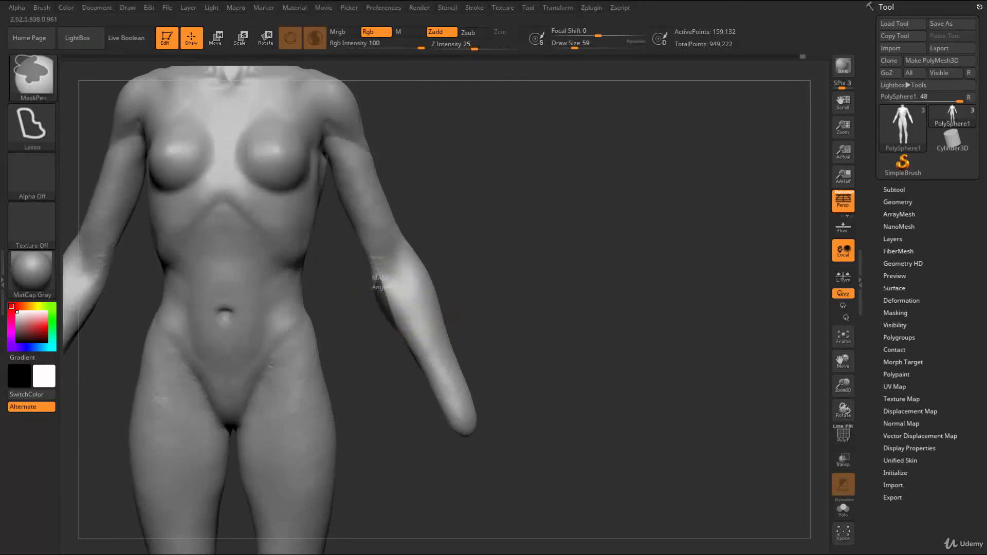
left_click_drag(453, 415, 419, 330, "ctrl")
left_click_drag(381, 282, 386, 272, "ctrl")
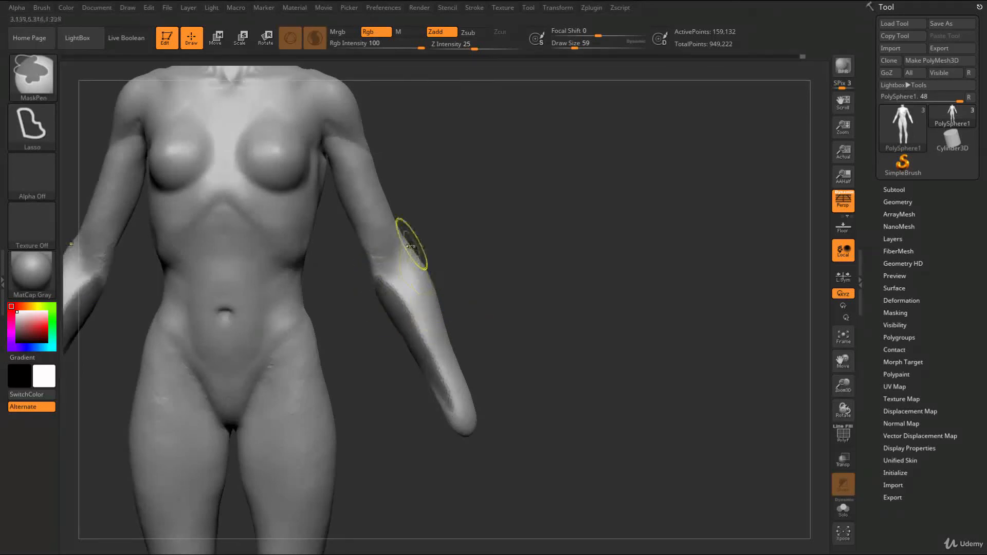
mouse_move(422, 323)
left_mouse_down("ctrl")
mouse_move(465, 419)
mouse_move(424, 260)
left_mouse_up("ctrl")
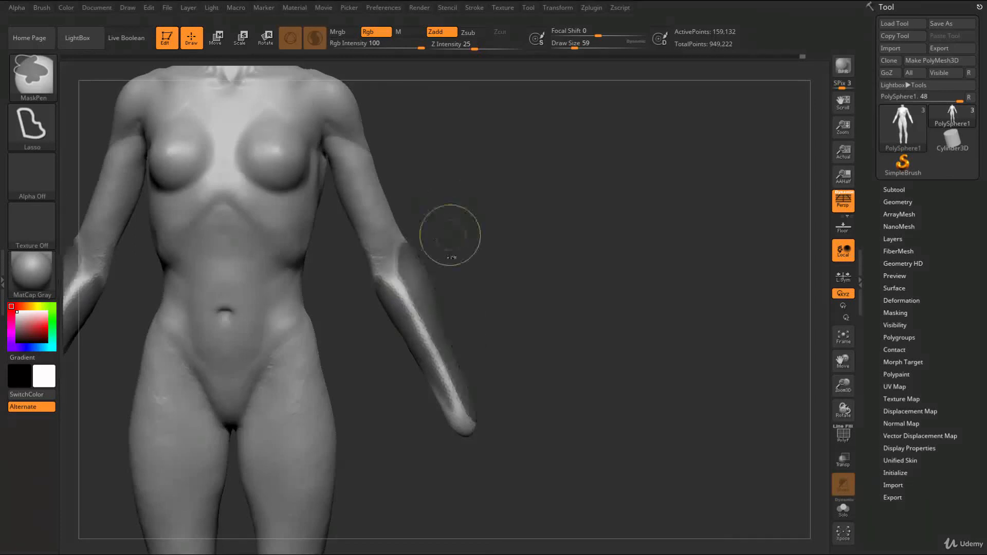
left_click_drag(456, 231, 472, 250, "ctrl")
Refine the outline of the inner elbow with the Move brush at draw size 71
mouse_move(468, 241)
left_mouse_down("alt")
mouse_move(482, 267)
mouse_move(486, 313)
left_mouse_up("alt")
key("]")
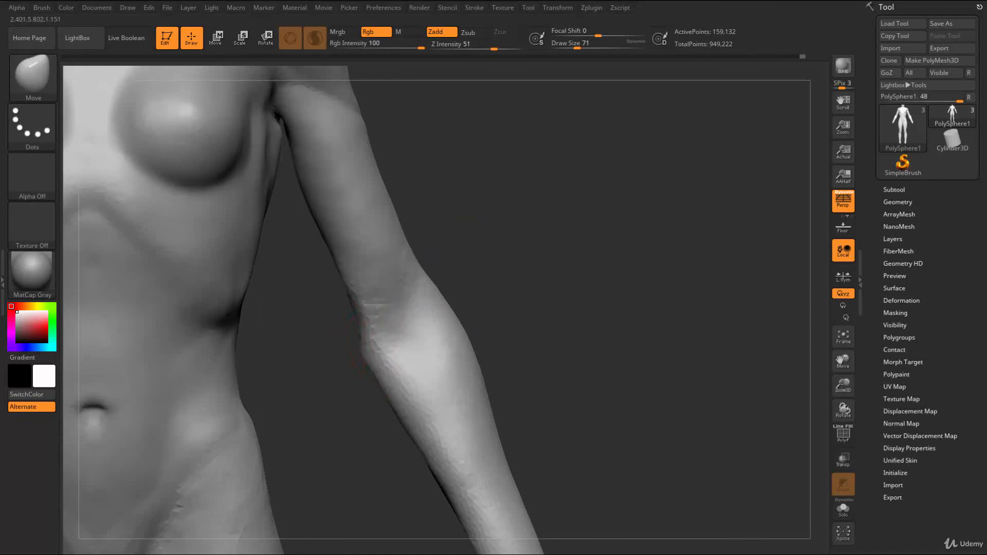
mouse_move(383, 416)
left_mouse_down("alt")
mouse_move(439, 440)
mouse_move(429, 374)
mouse_move(473, 279)
mouse_move(501, 303)
mouse_move(487, 287)
left_mouse_up("alt")
Add volume to the inner forearm below the elbow crease with ClayBuildup at draw size 90
key("s")
left_click_drag(459, 259, 462, 259)
key("b")
key("c")
key("b")
left_click_drag(399, 320, 408, 343)
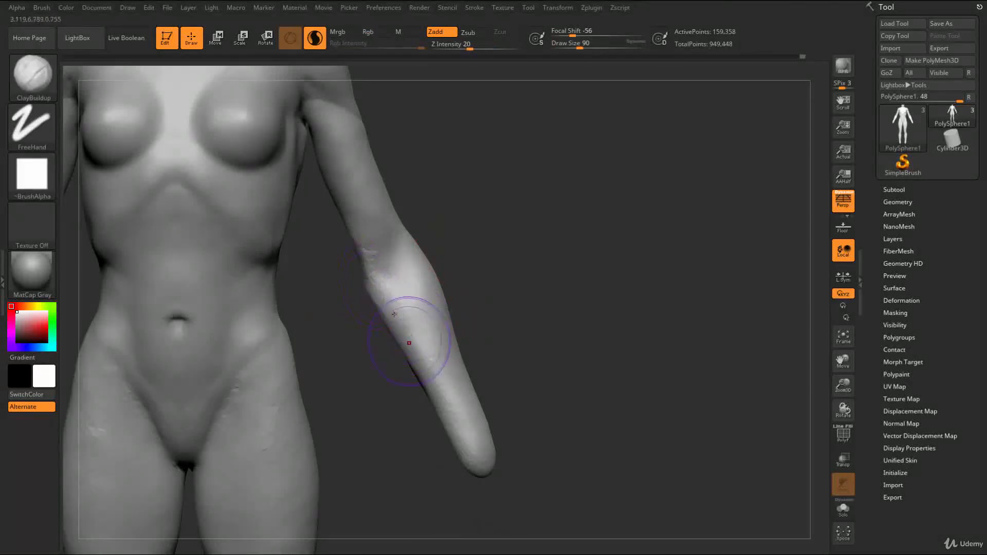
Blend the lower biceps into the elbow crease with ClayBuildup at draw size 74 and smooth the forearms
key("s")
left_click_drag(384, 238, 381, 238)
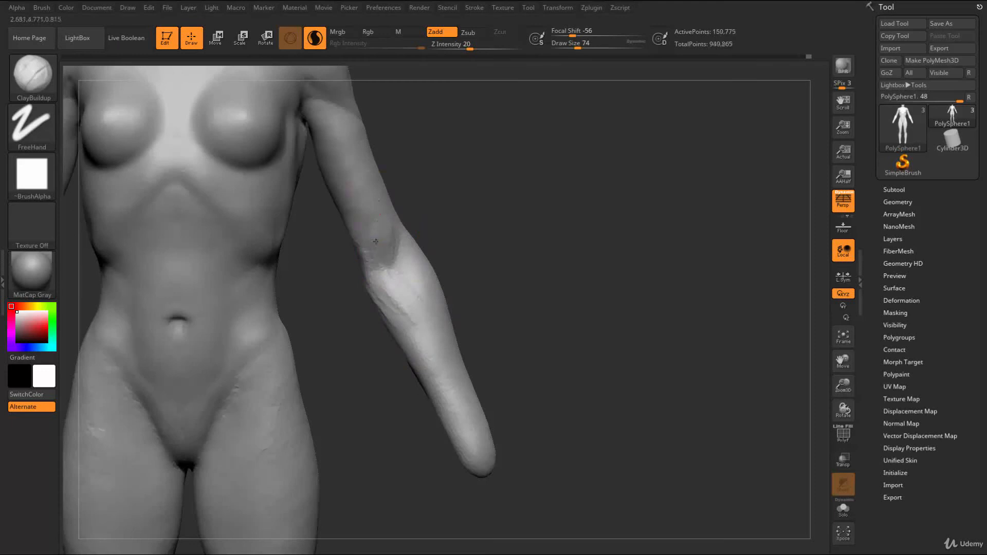
key("shift")
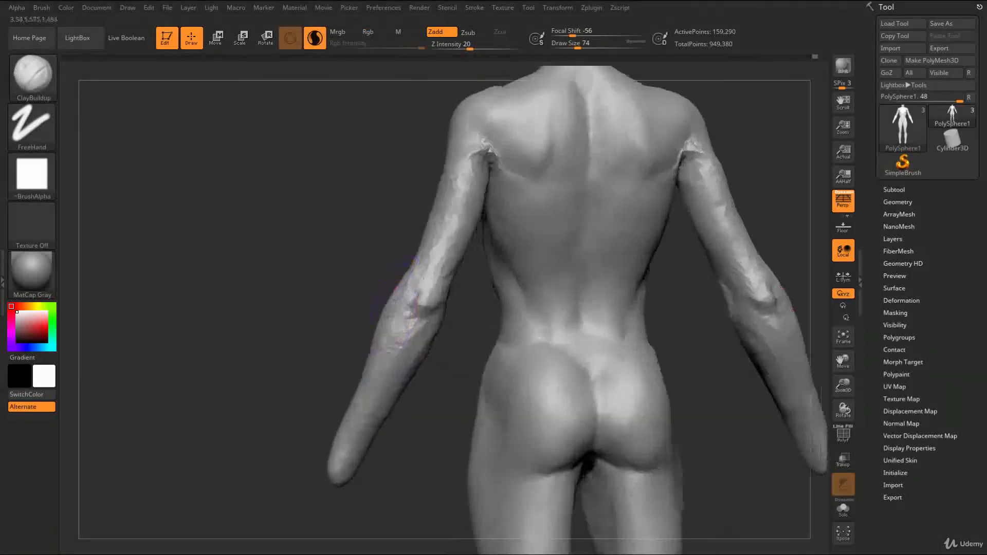
Build up the backs of the upper arms and rear shoulders near the armpits with ClayBuildup at draw size 65, and smooth them
key("s")
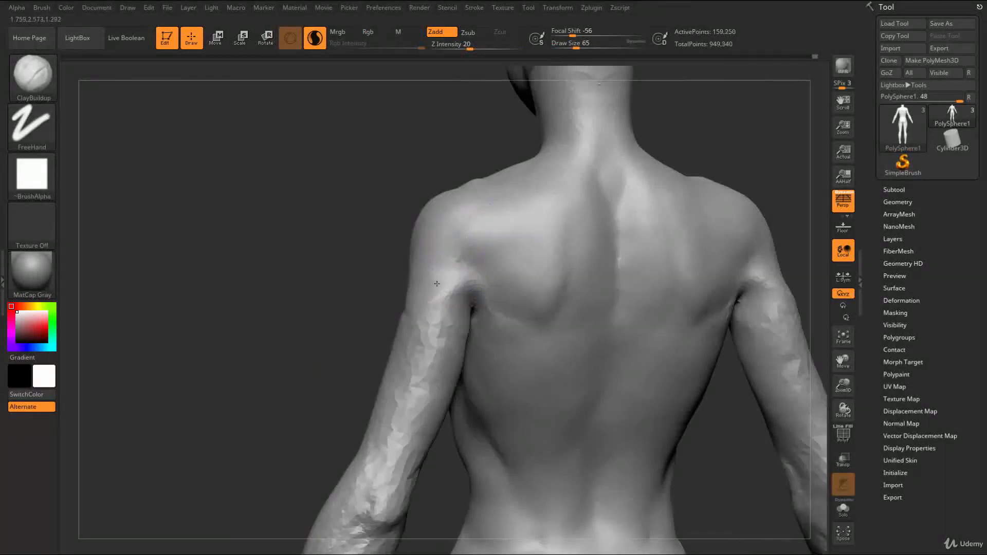
mouse_move(470, 289)
left_mouse_down()
mouse_move(472, 260)
mouse_move(456, 287)
left_mouse_up()
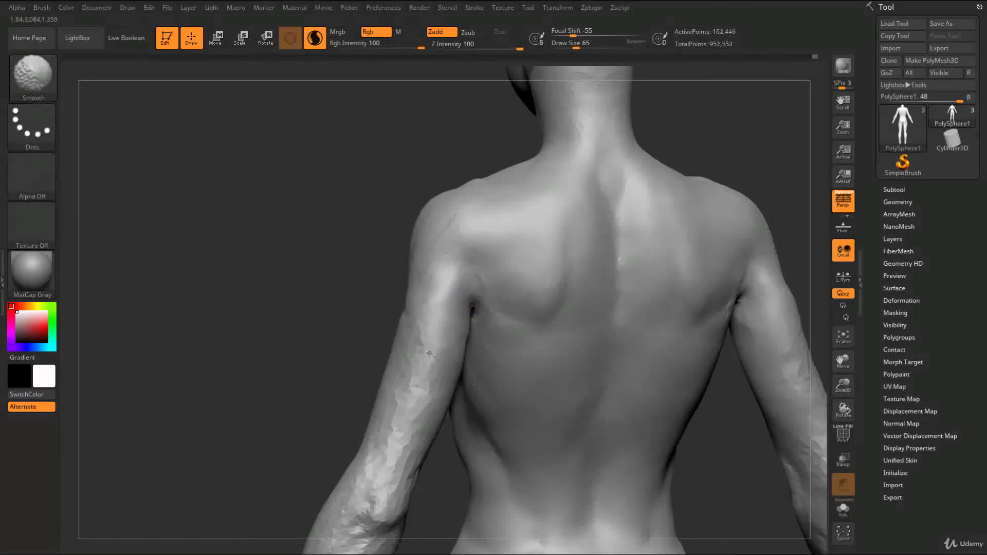